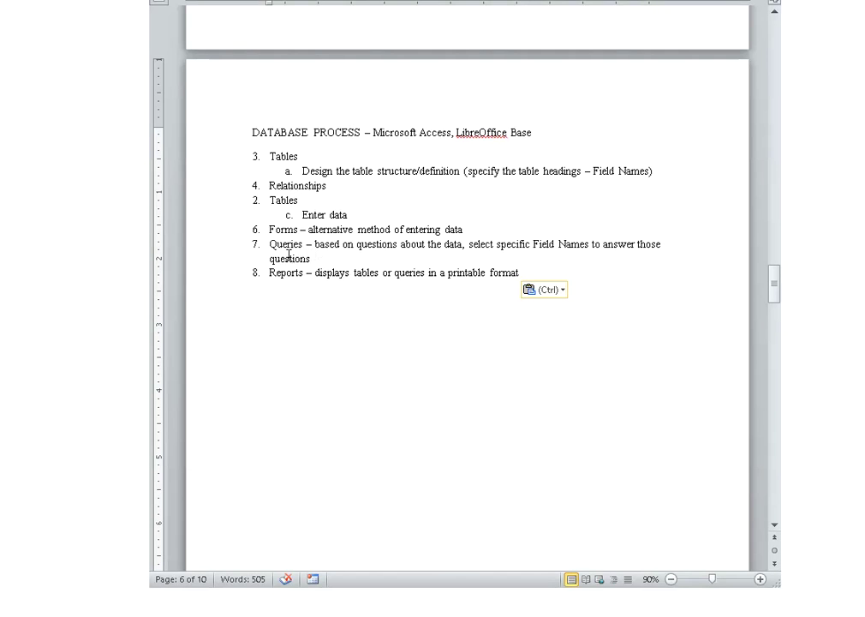
Review the Queries item of the database process and the list of query types, up to the Simple query relationships page.
left_click_drag(269, 245, 327, 257)
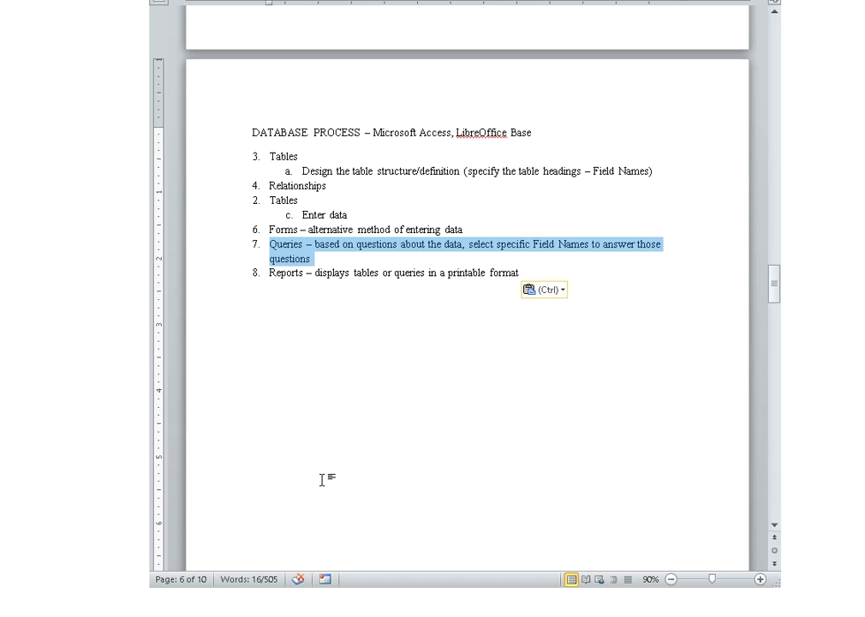
scroll(336, 403, "down", 12)
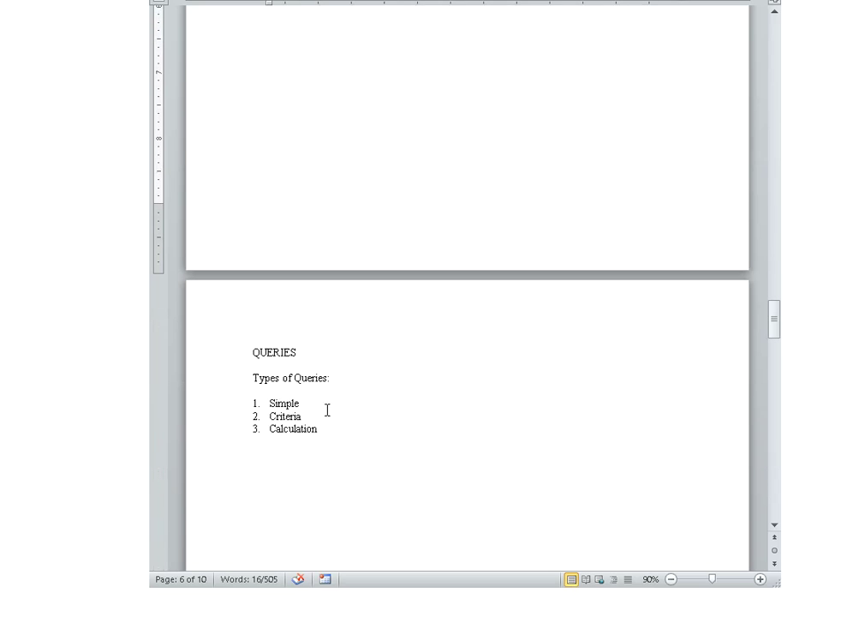
left_click_drag(238, 359, 237, 408)
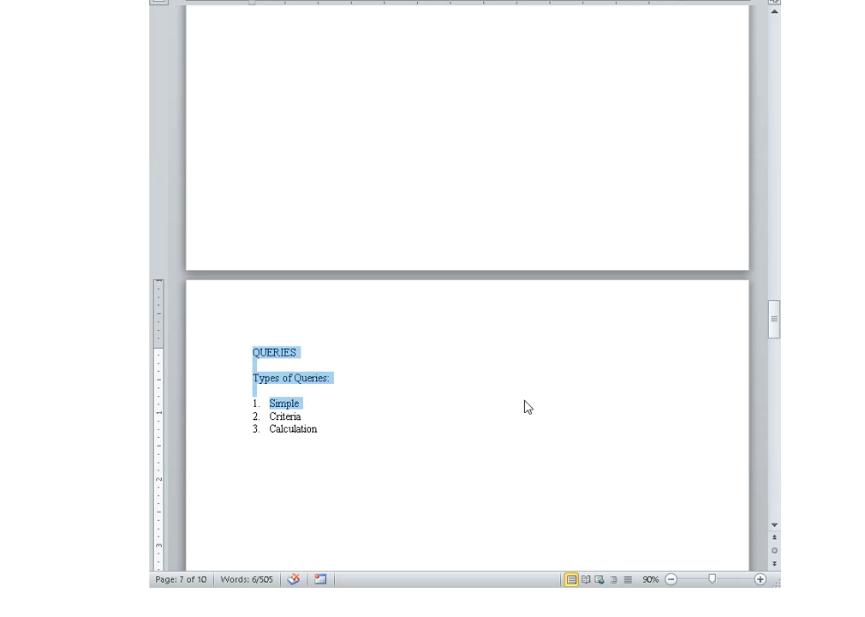
scroll(524, 403, "down", 10)
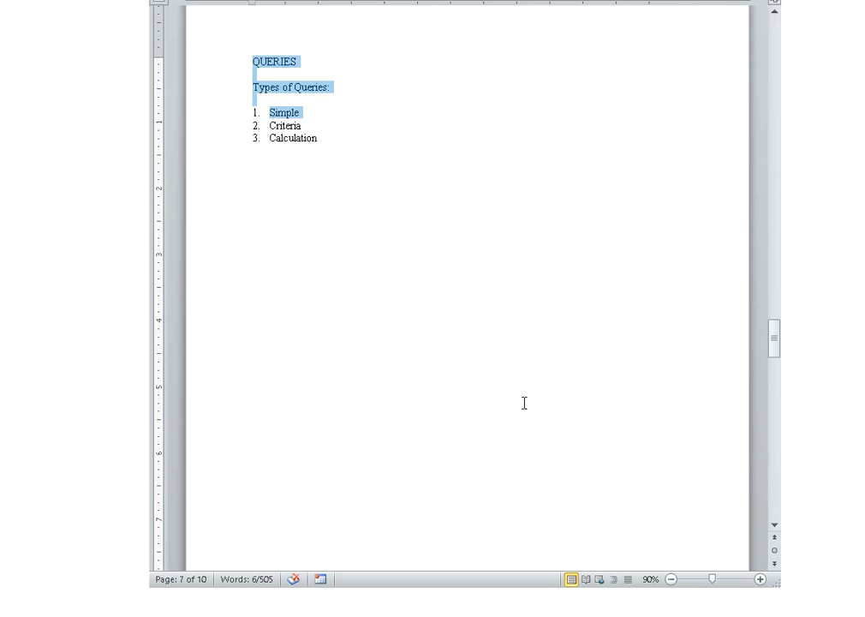
scroll(523, 401, "down", 3)
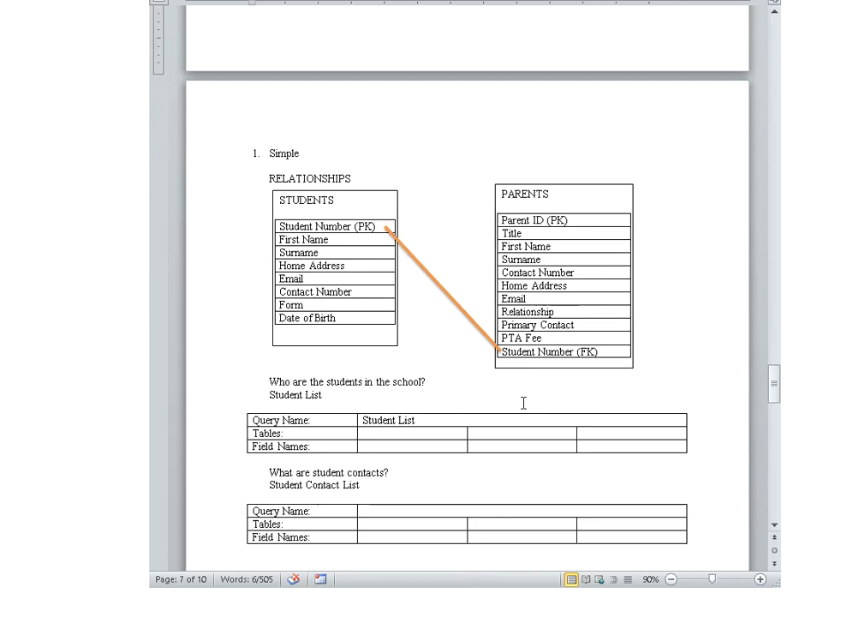
scroll(523, 402, "up", 2)
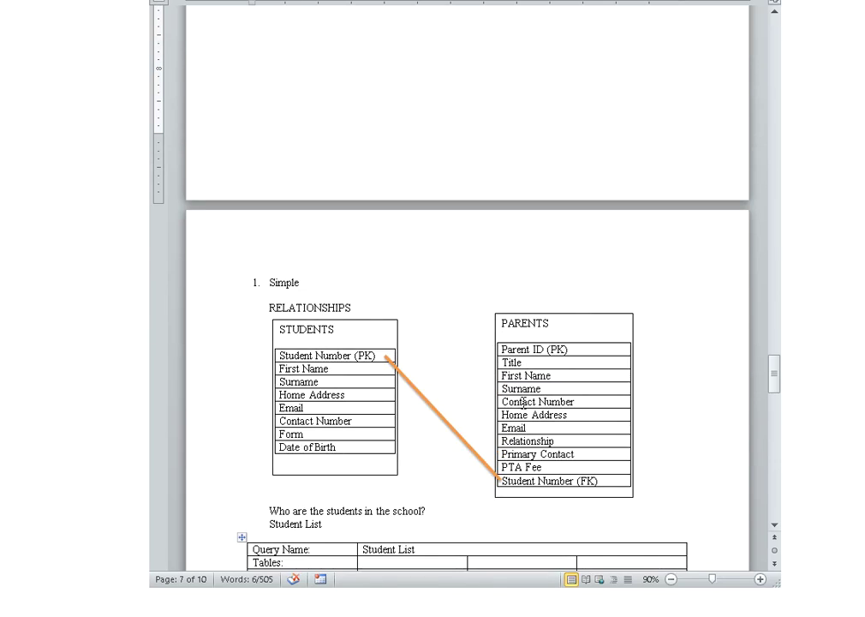
scroll(523, 402, "up", 1)
Examine the RELATIONSHIPS diagram, including the headings and field names of the STUDENTS and PARENTS tables.
left_click(231, 349)
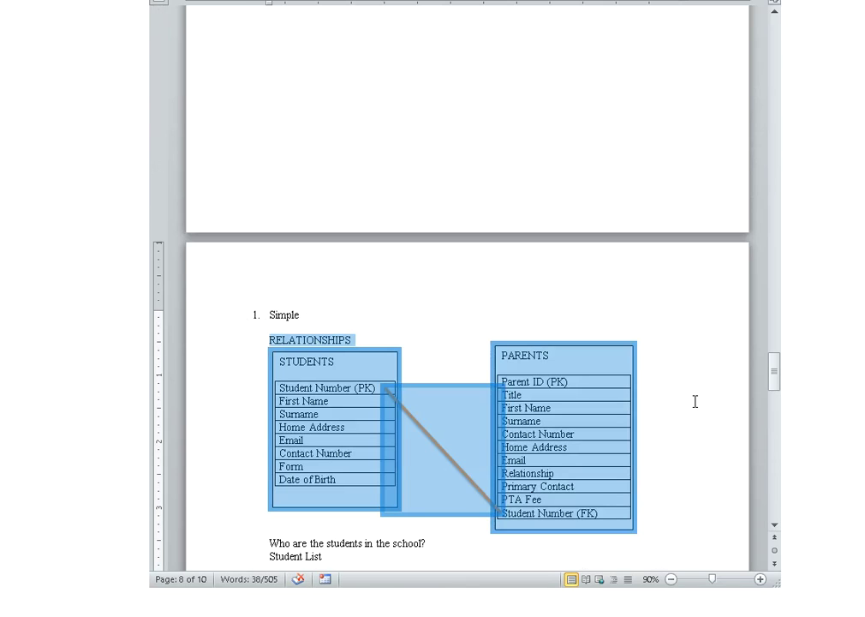
left_click(413, 396)
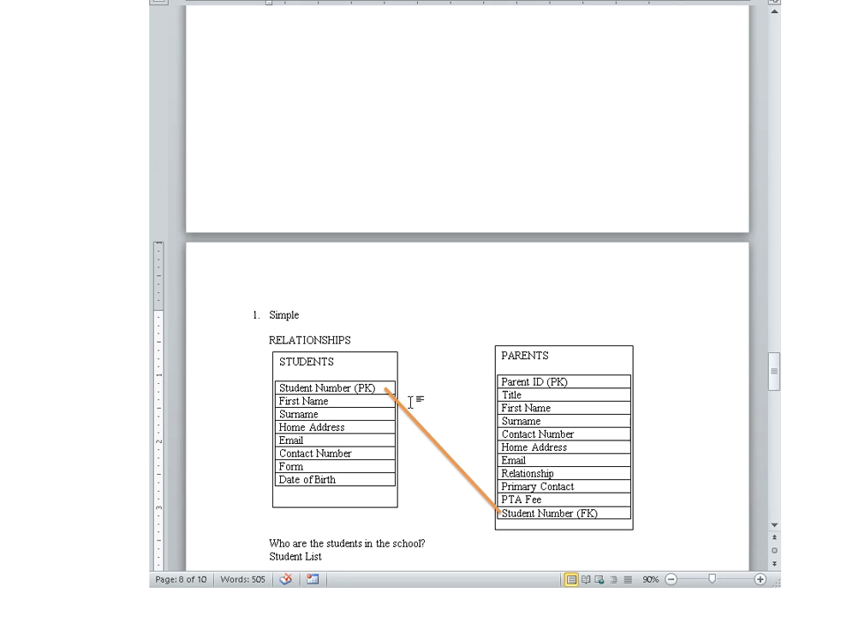
left_click_drag(276, 402, 386, 388)
double_click(300, 362)
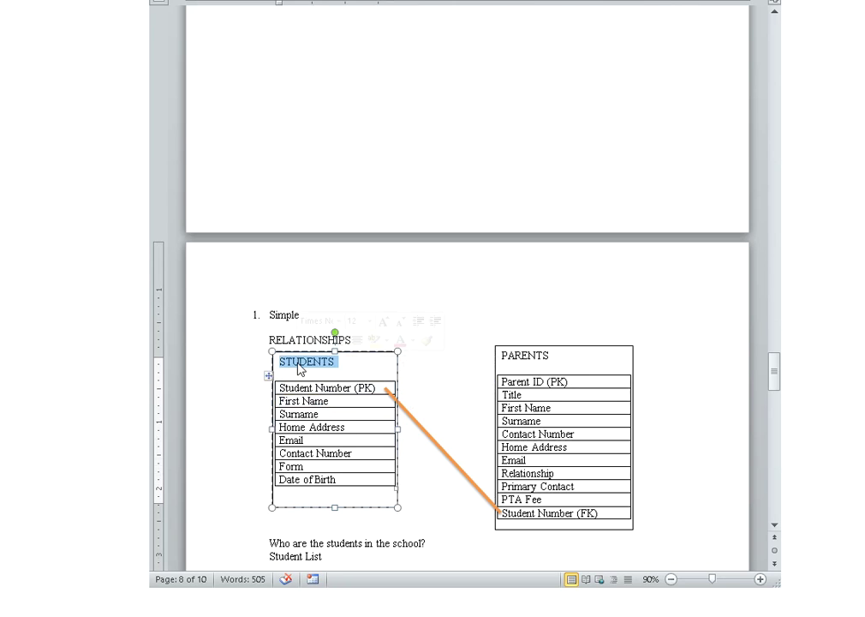
left_click(514, 356)
double_click(522, 356)
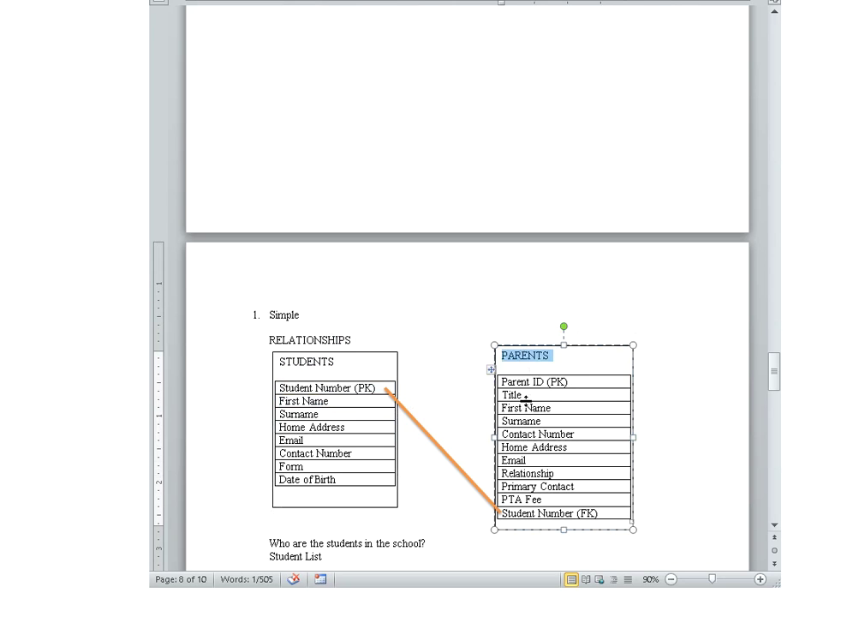
left_click(547, 394)
left_click(494, 374)
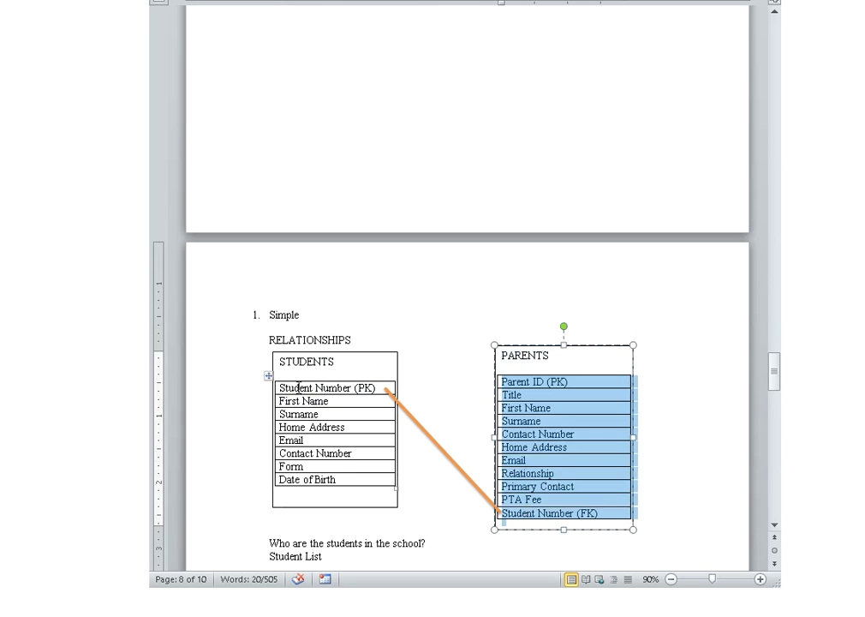
left_click_drag(291, 387, 309, 480)
left_click(726, 398)
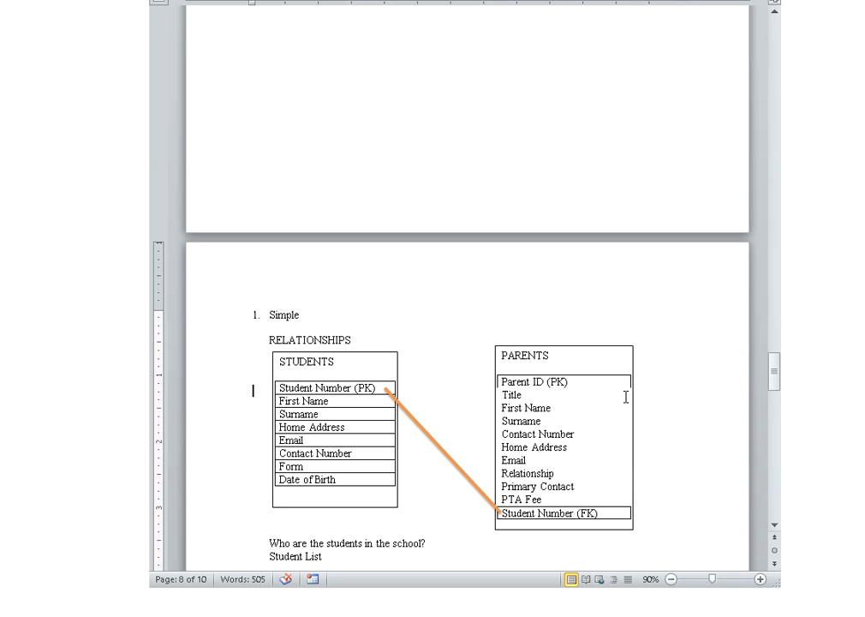
Clear the text "Student List" from the Query Name cell in the table under "Who are the students in the school?".
scroll(456, 446, "down", 2)
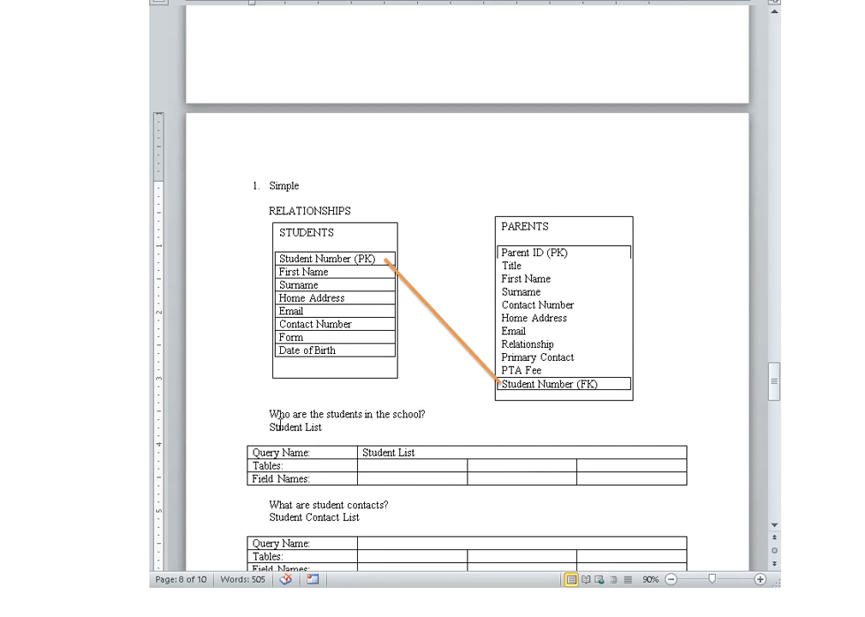
left_click_drag(269, 446, 428, 452)
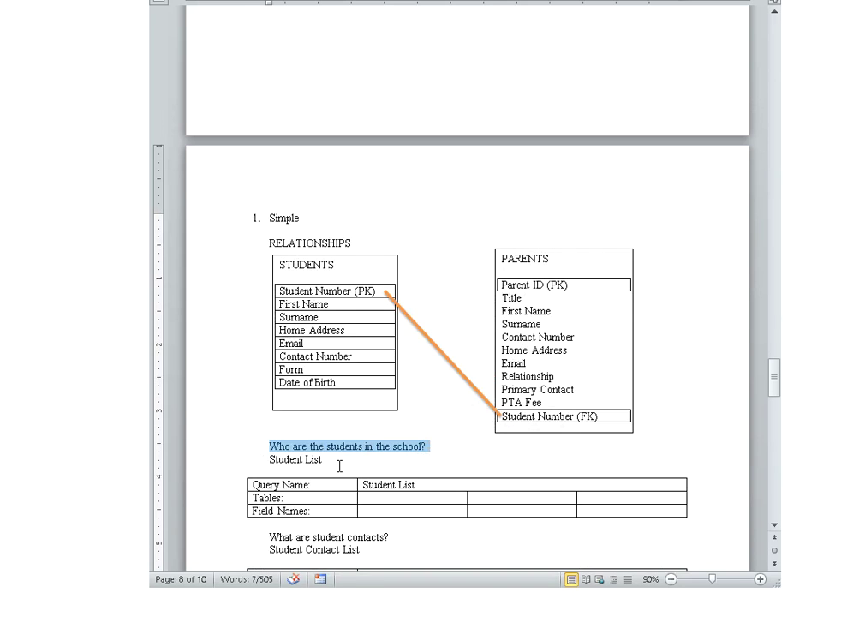
scroll(339, 466, "down", 1)
left_click_drag(330, 426, 279, 428)
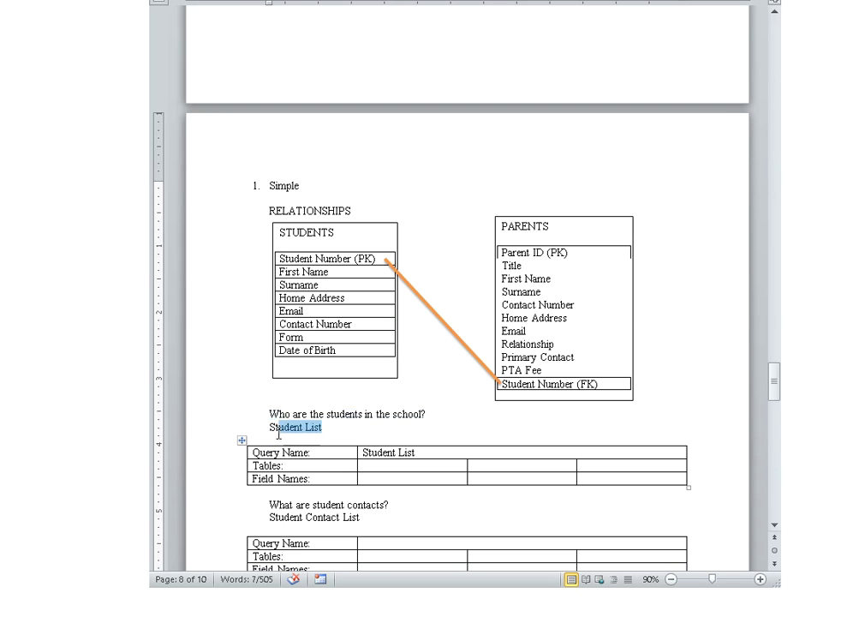
left_click_drag(420, 454, 360, 442)
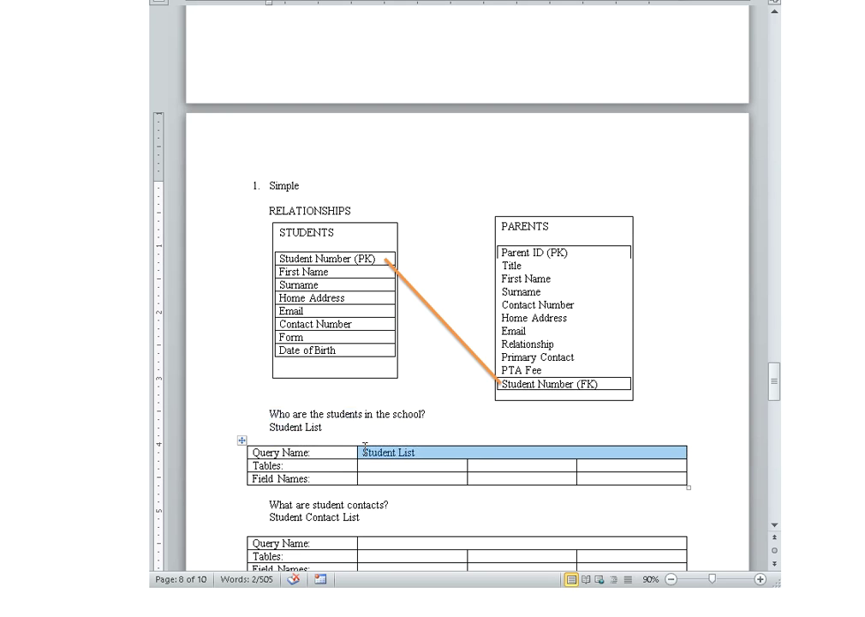
key("Delete")
Examine both query questions, the STUDENTS table's fields and the planning table for the Student List query.
scroll(343, 429, "down", 3)
left_click_drag(268, 409, 388, 417)
left_click(420, 409)
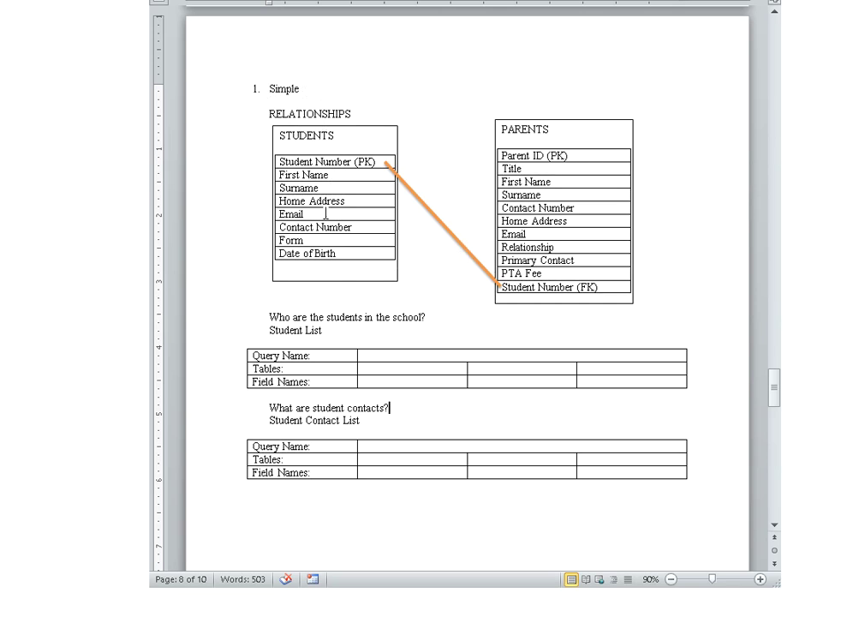
left_click_drag(309, 318, 408, 326)
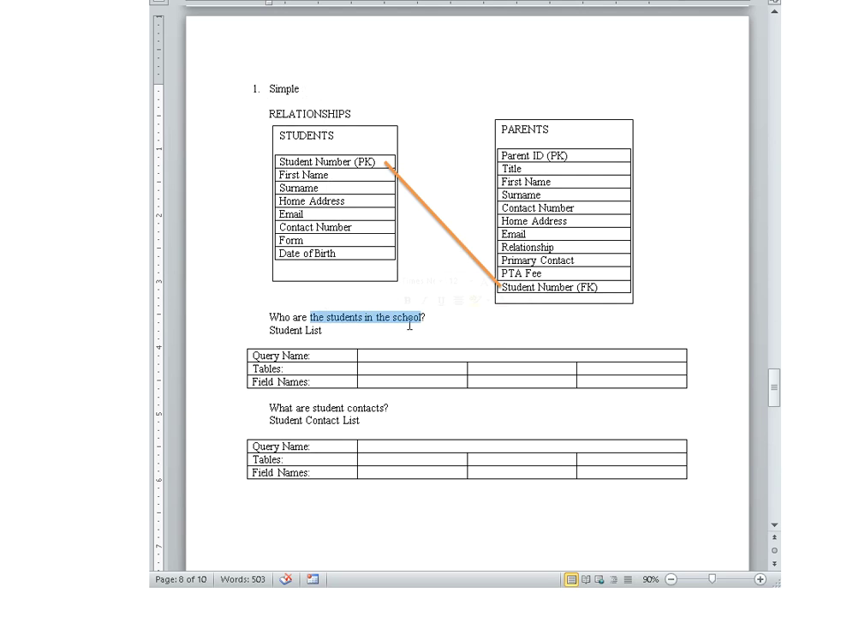
left_click(494, 340)
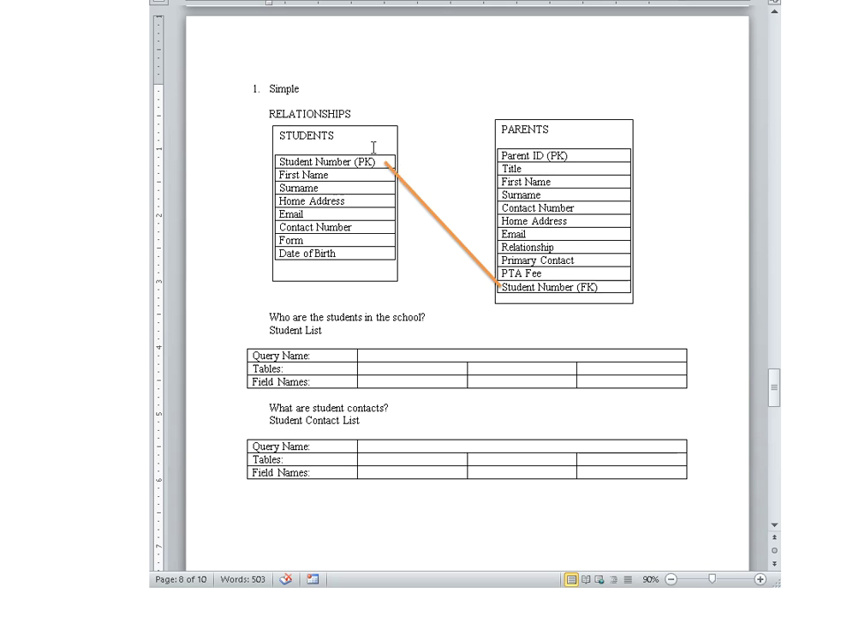
left_click_drag(359, 135, 360, 256)
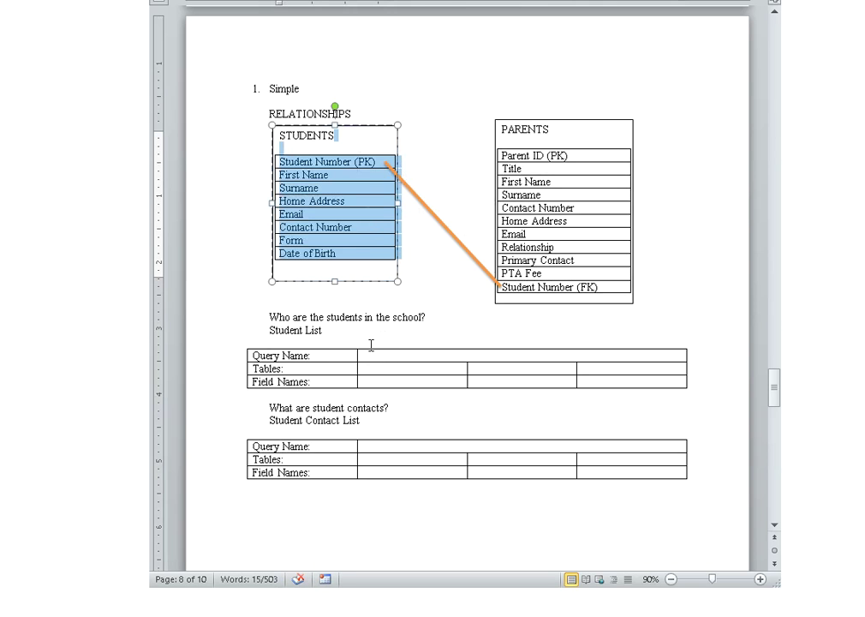
left_click(352, 343)
left_click_drag(231, 360, 238, 387)
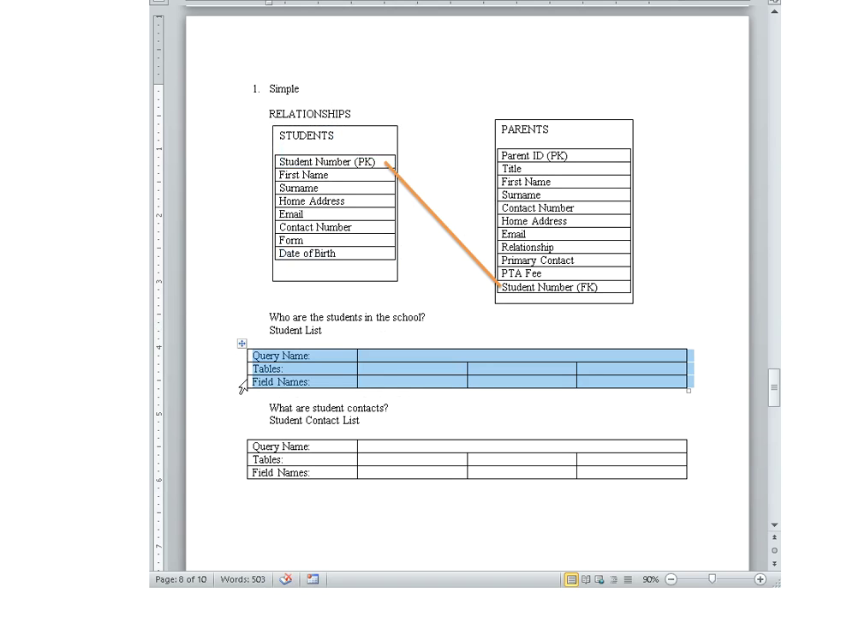
left_click(397, 354)
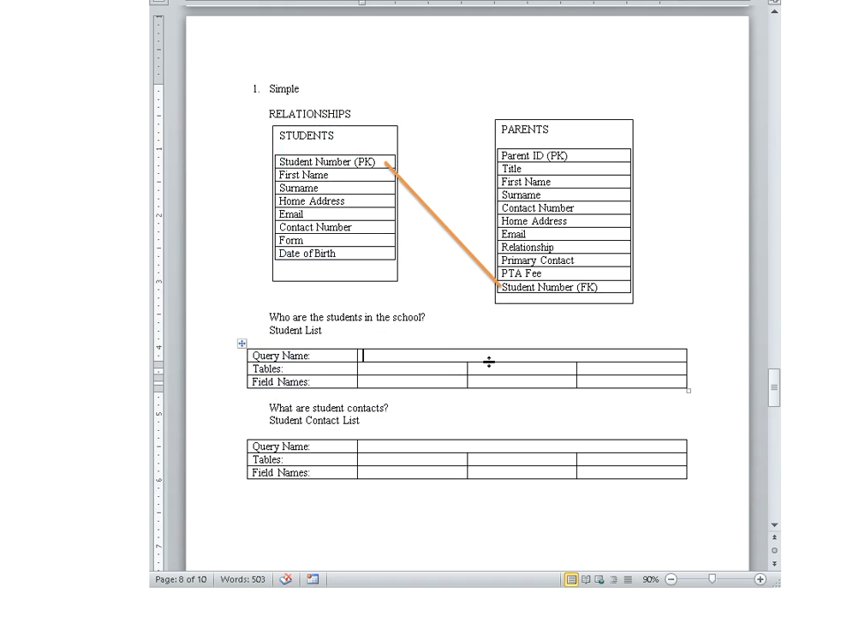
Insert a page break before the question "What are student contacts?".
left_click(272, 408)
key("ctrl+Return")
scroll(330, 428, "down", 3)
scroll(321, 299, "up", 3)
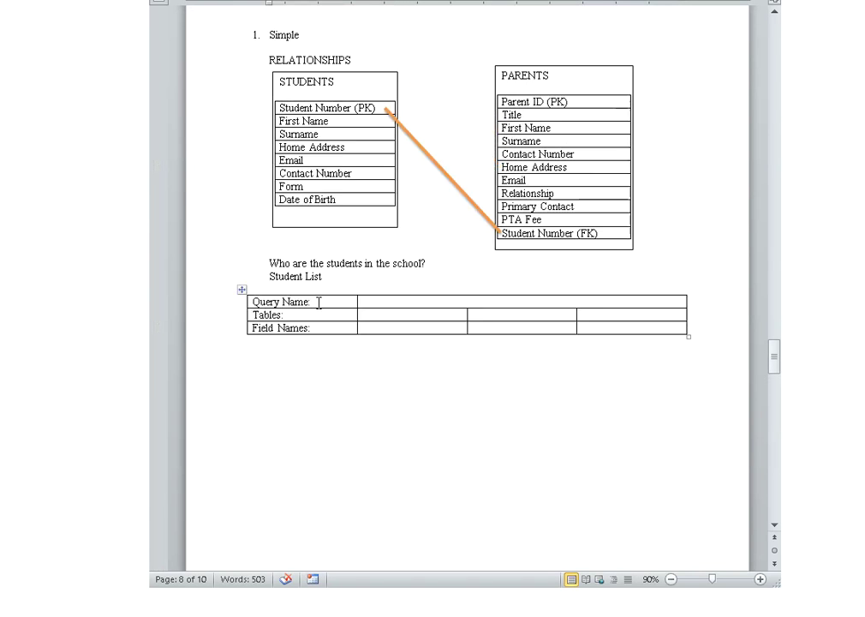
Compare the question "Who are the students in the school?" with the PARENTS and STUDENTS fields to find the relevant ones.
left_click(261, 298)
left_click_drag(261, 298, 429, 300)
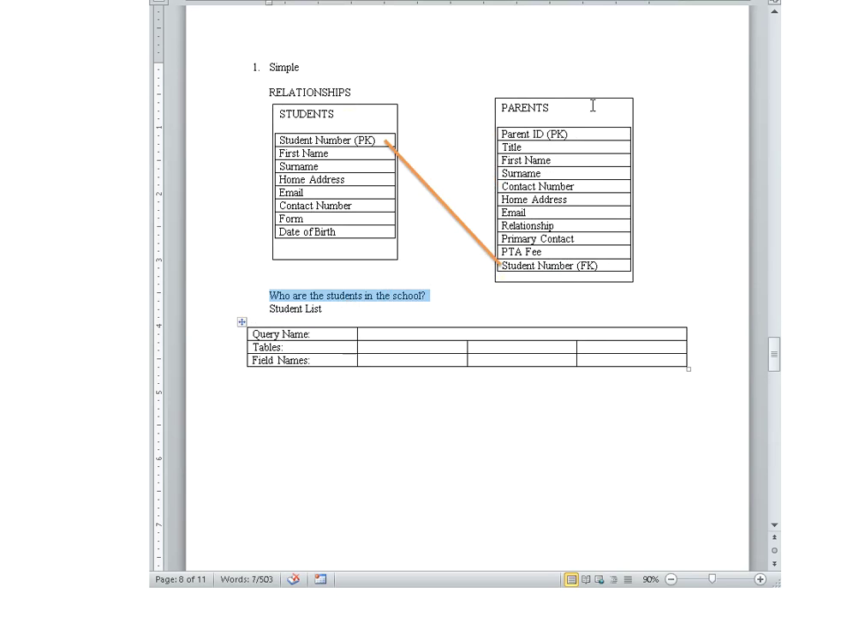
left_click_drag(587, 107, 583, 265)
left_click(357, 118)
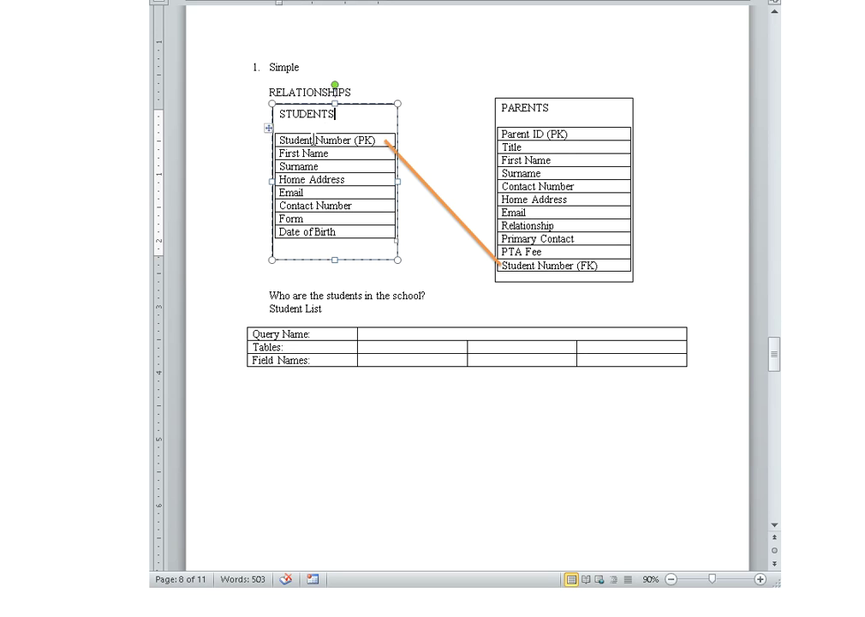
left_click(333, 153)
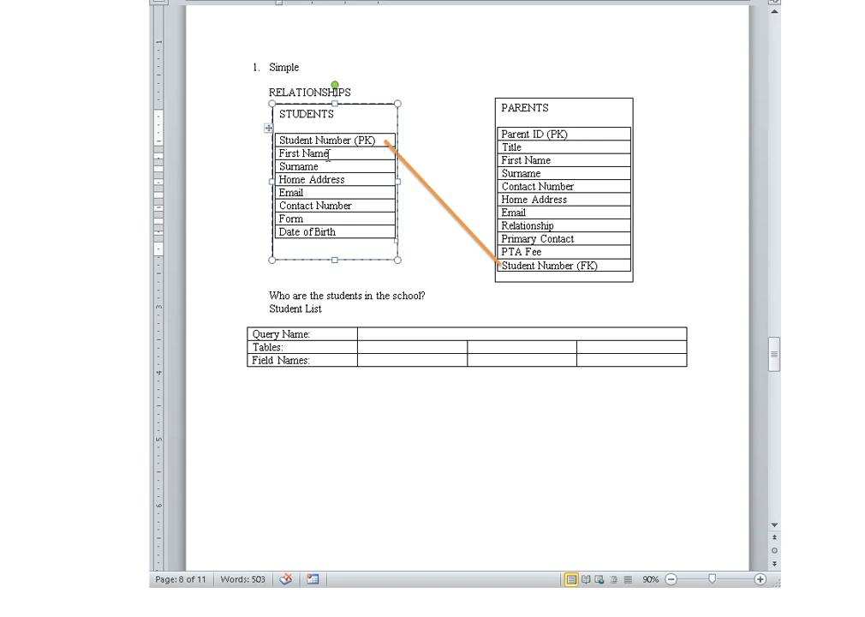
left_click(348, 295)
double_click(348, 295)
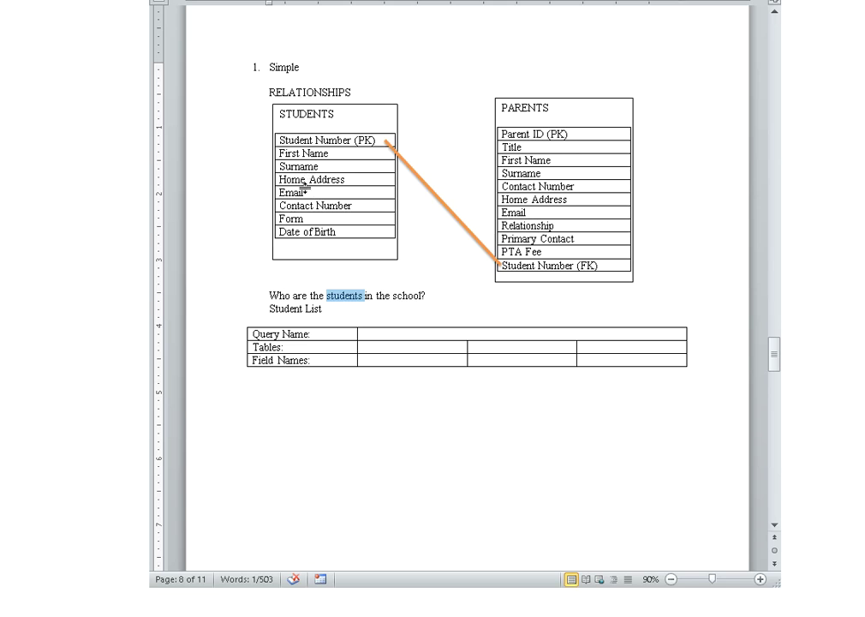
left_click(325, 180)
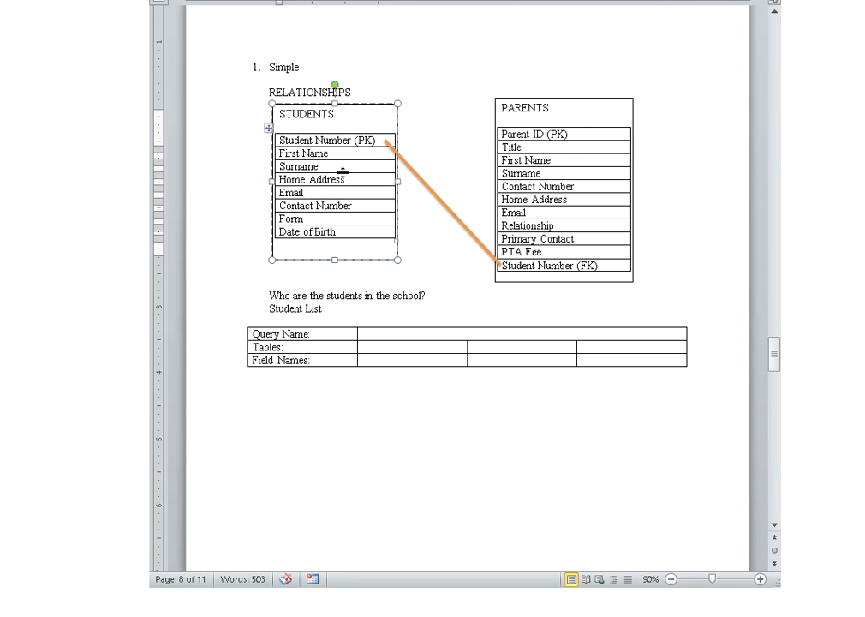
left_click(305, 219)
Enter "Student List" as the query name and "STUDENTS" as the first table in the planning table.
left_click(409, 338)
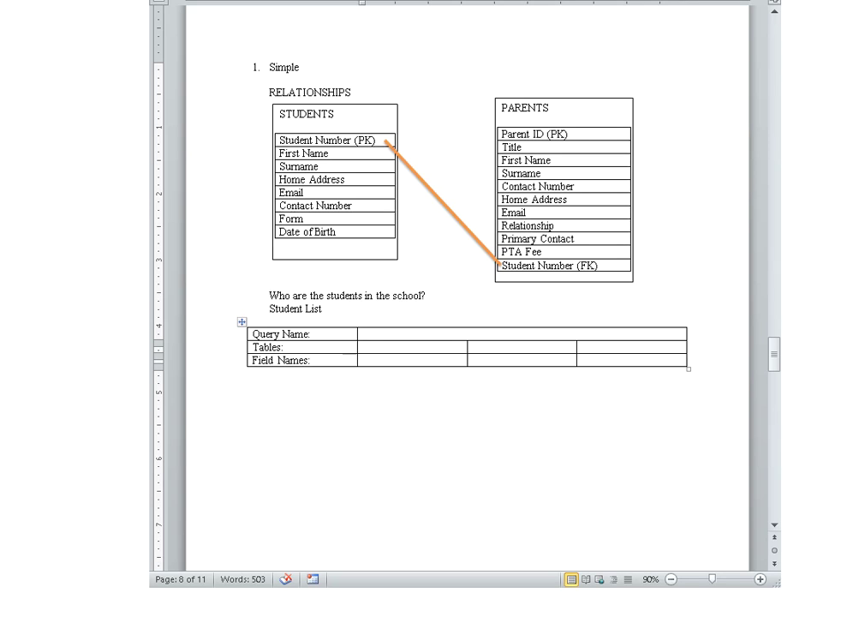
type("Student Ls")
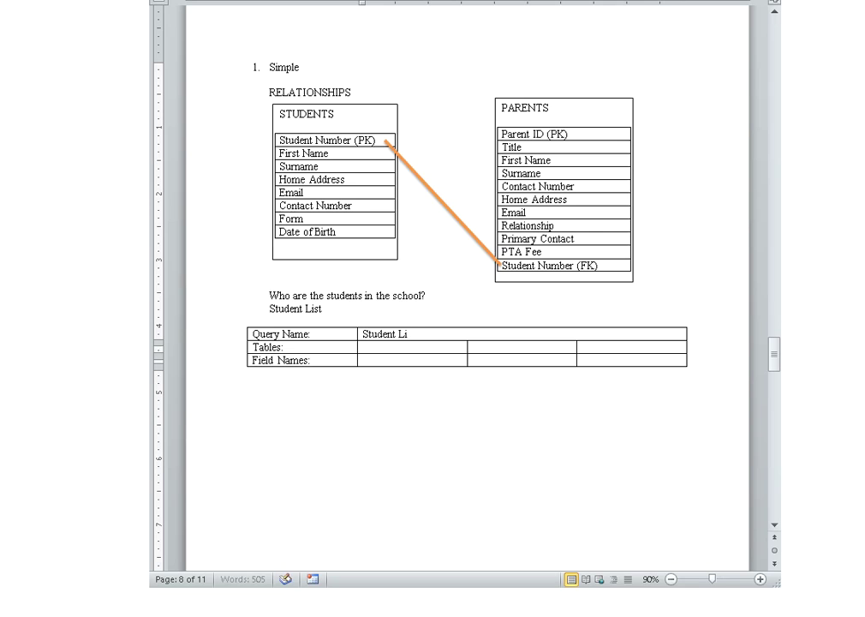
type("st")
left_click(459, 344)
type("STUDENTS")
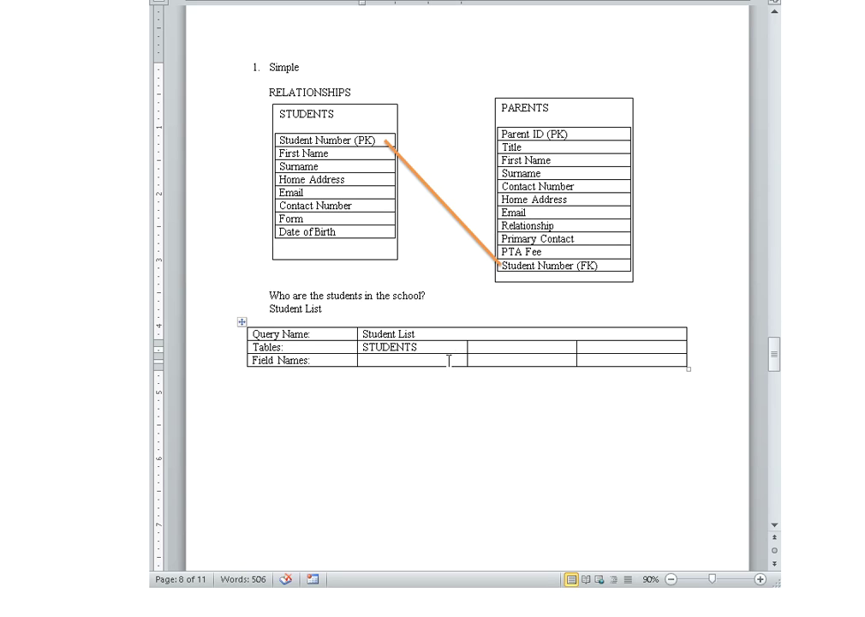
List Student Number (PK), First Name, Surname and Form on separate lines in the Field Names cell under STUDENTS.
key("Down")
type("Student")
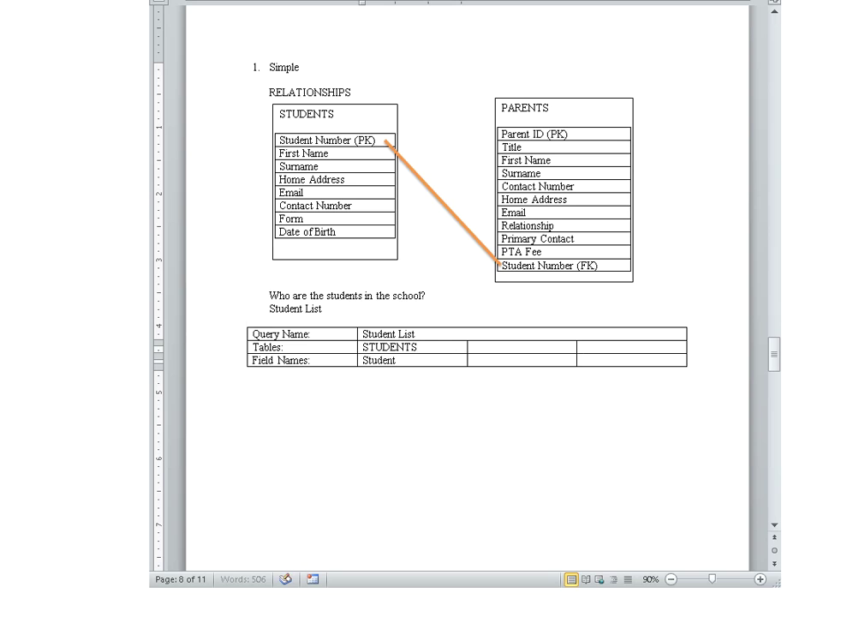
type(" Number (PK)")
key("Return")
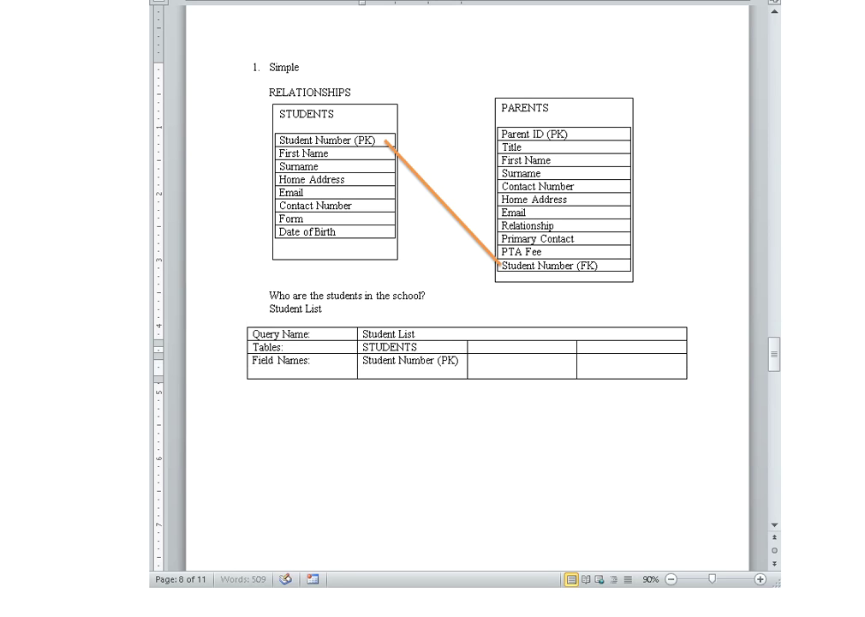
type("First Name")
key("Return")
type("Surb")
key("BackSpace")
key("BackSpace")
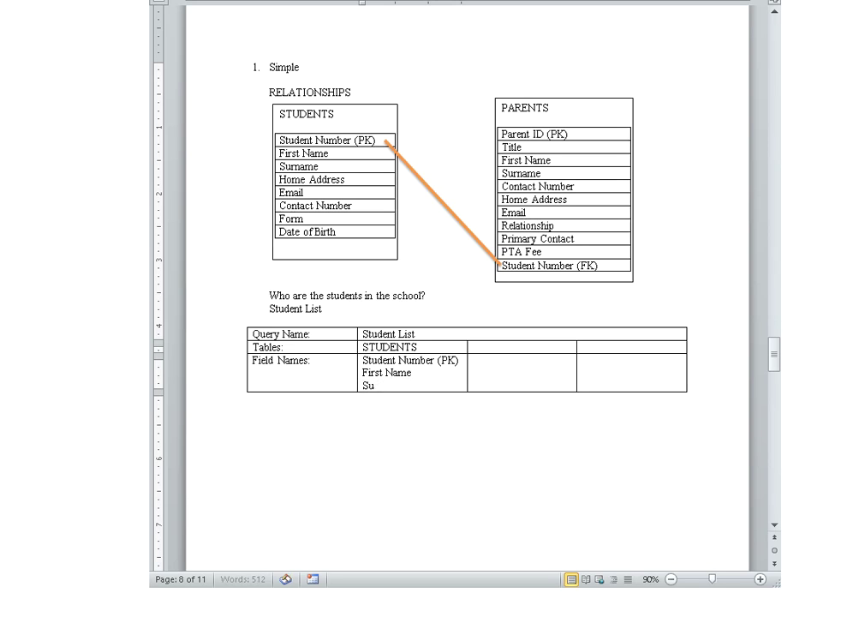
type("rname")
key("Return")
type("Form")
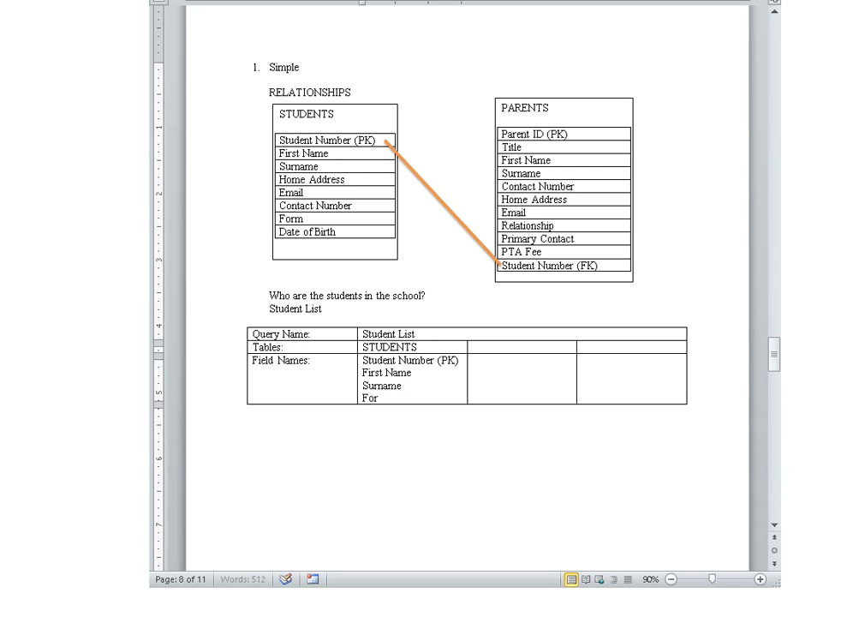
Remove the page break and extra blank line before the question "What are student contacts?".
double_click(351, 296)
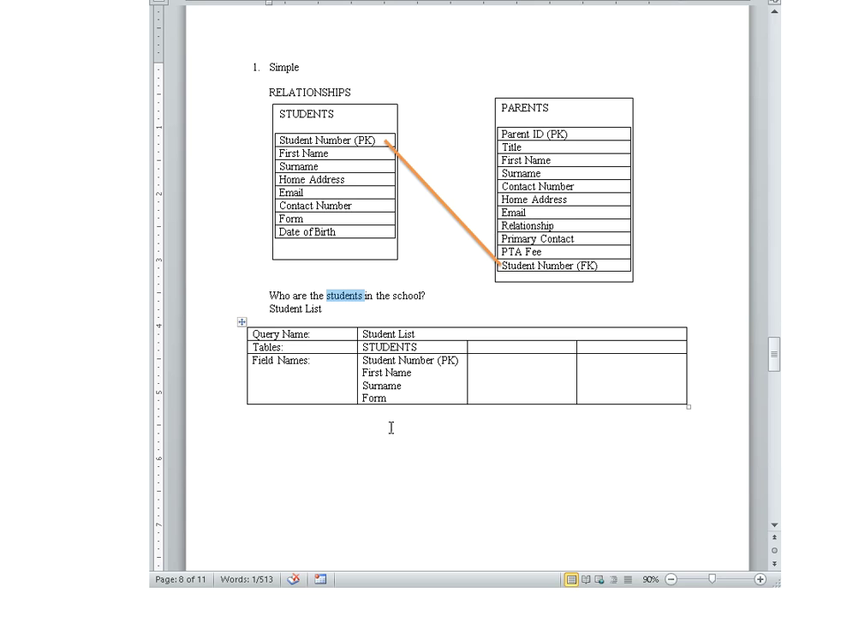
left_click(279, 427)
key("Delete")
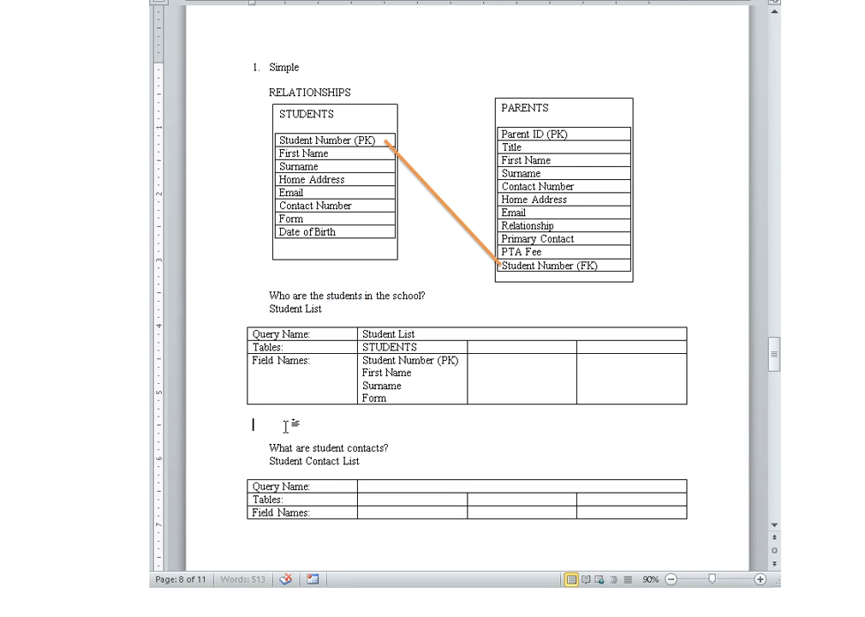
key("Delete")
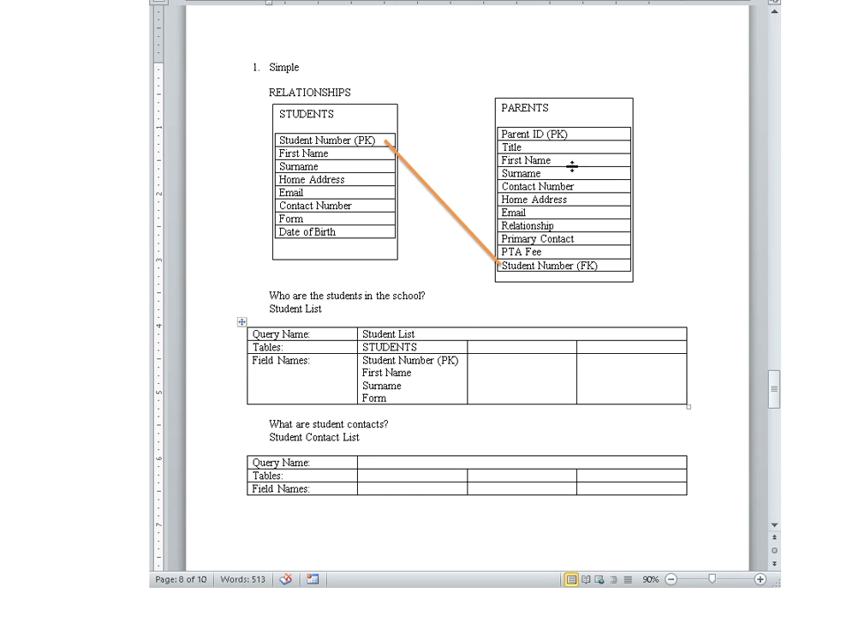
Compare the question "What are student contacts?" with the PARENTS and STUDENTS fields to find the name and contact fields it needs.
left_click_drag(558, 108, 553, 266)
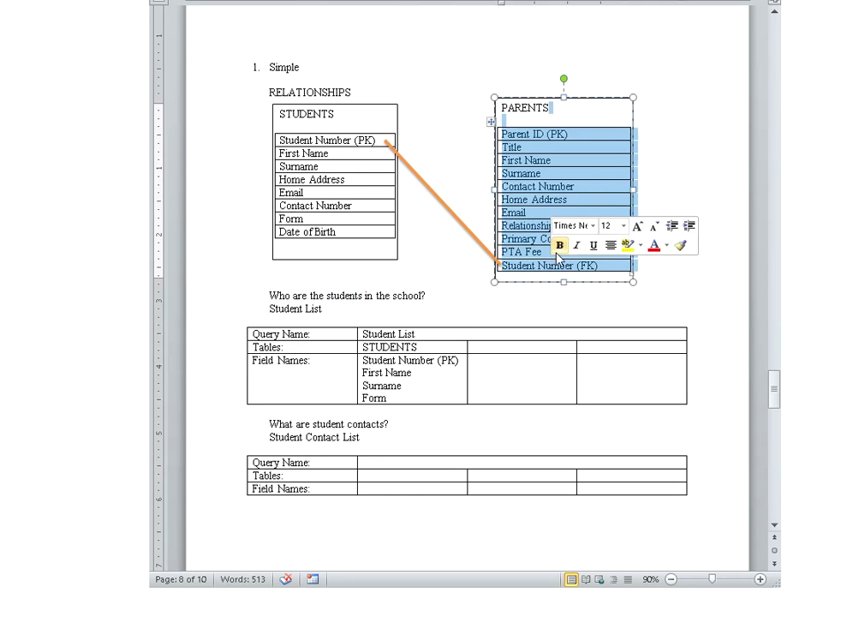
left_click(312, 113)
left_click_drag(310, 112, 308, 205)
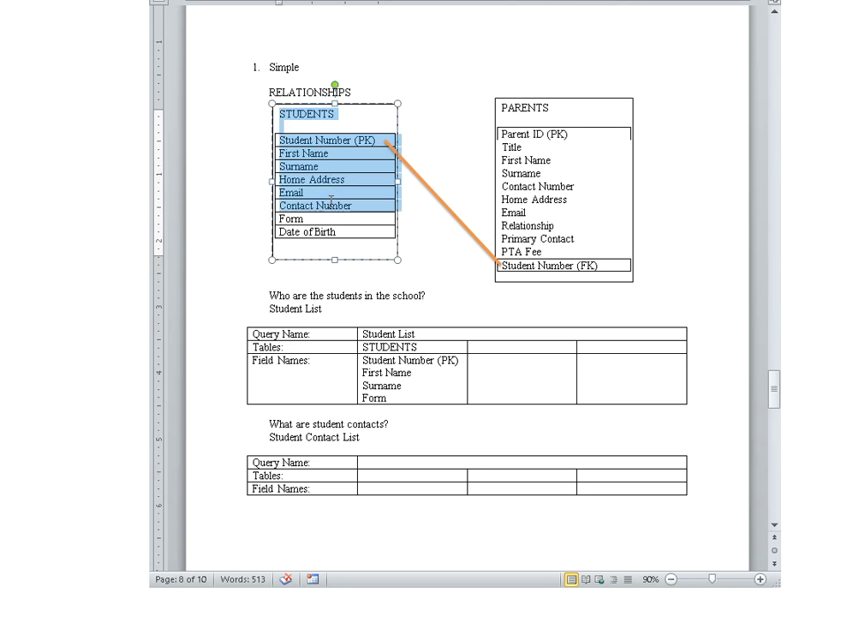
double_click(333, 426)
left_click(380, 424)
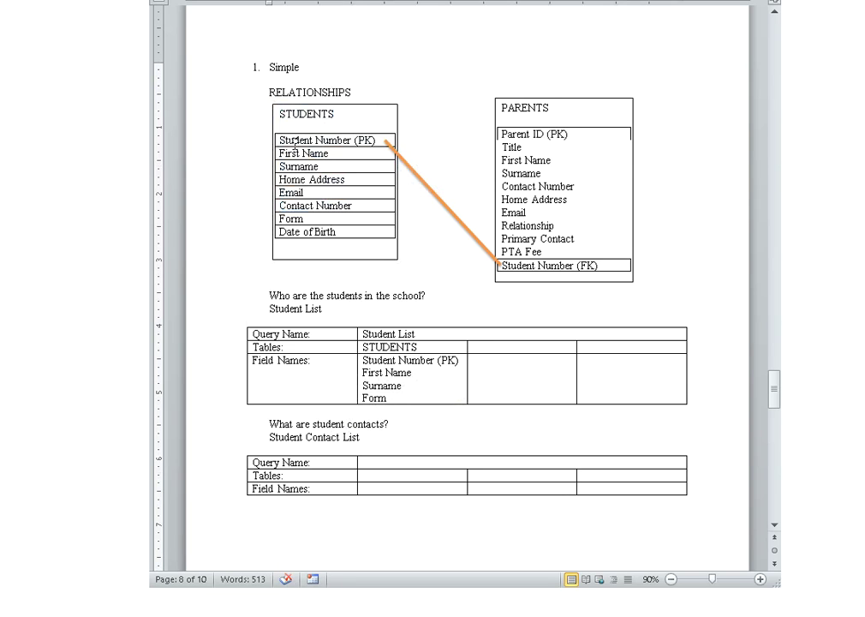
left_click_drag(294, 150, 315, 165)
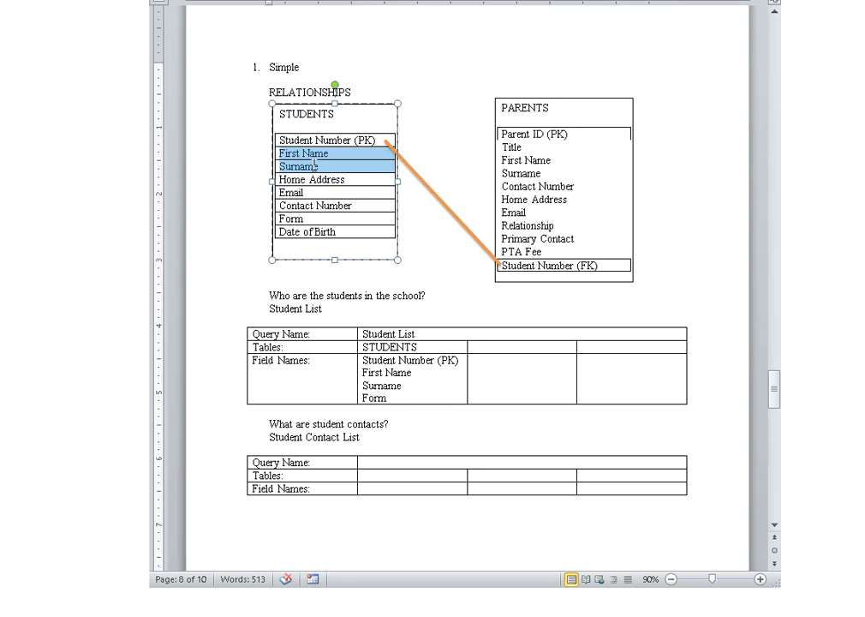
left_click_drag(291, 192, 296, 206)
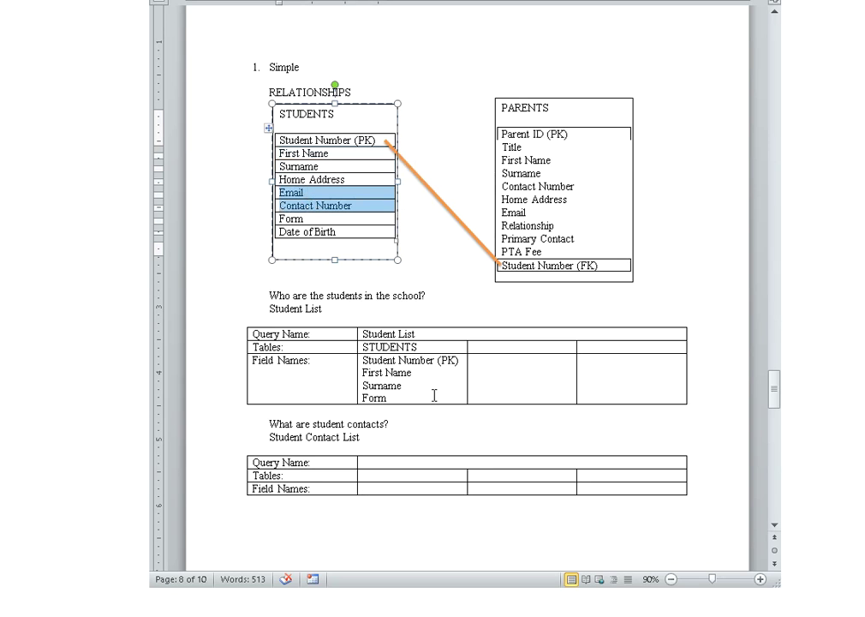
Enter "Student Contact List" as the query name and "STUDENTS" as the first table in the second planning table.
left_click(377, 466)
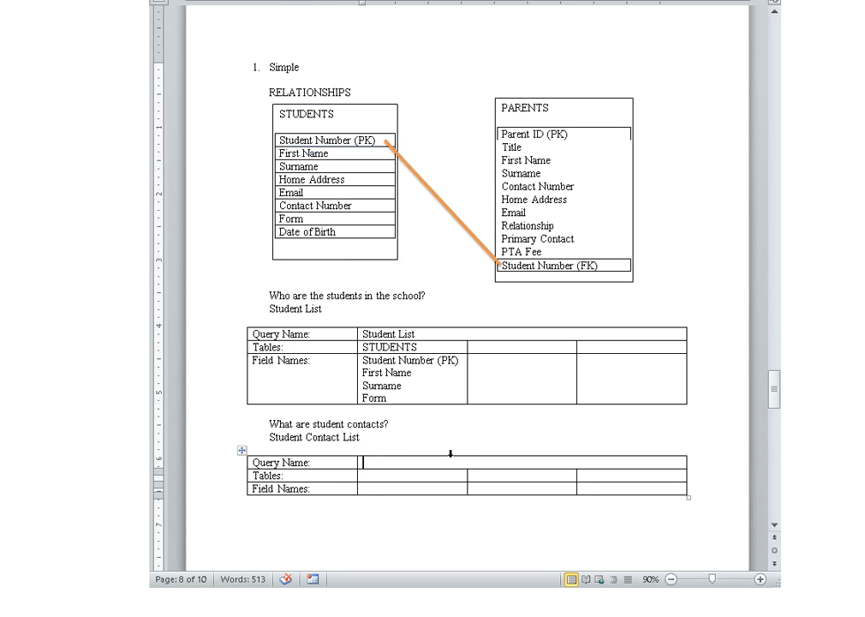
type("Student")
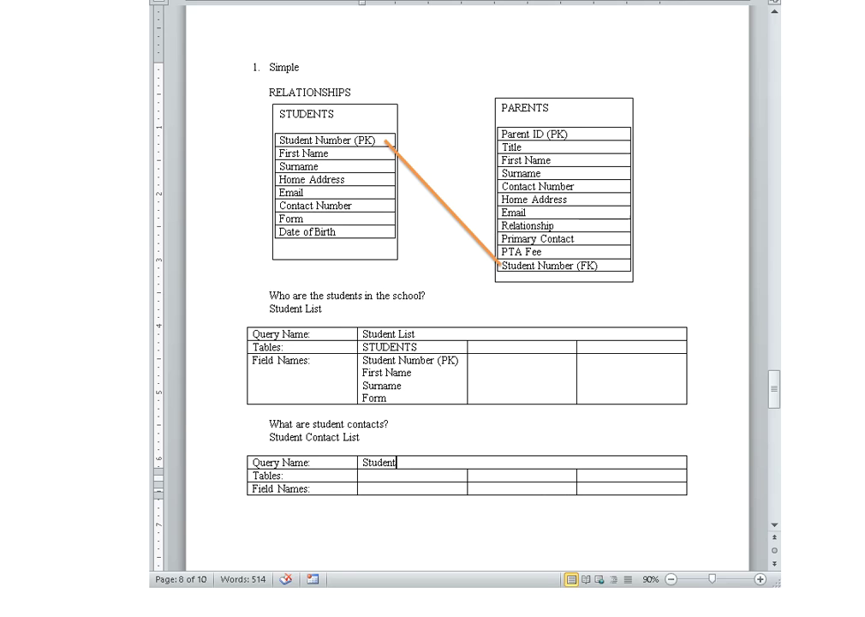
type(" Contact List")
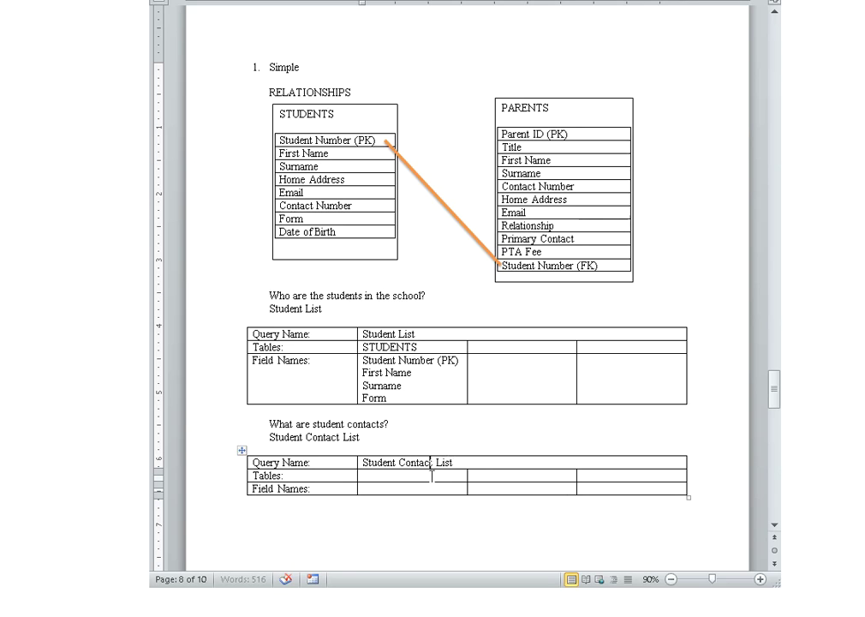
left_click(432, 475)
type("STUDENTS")
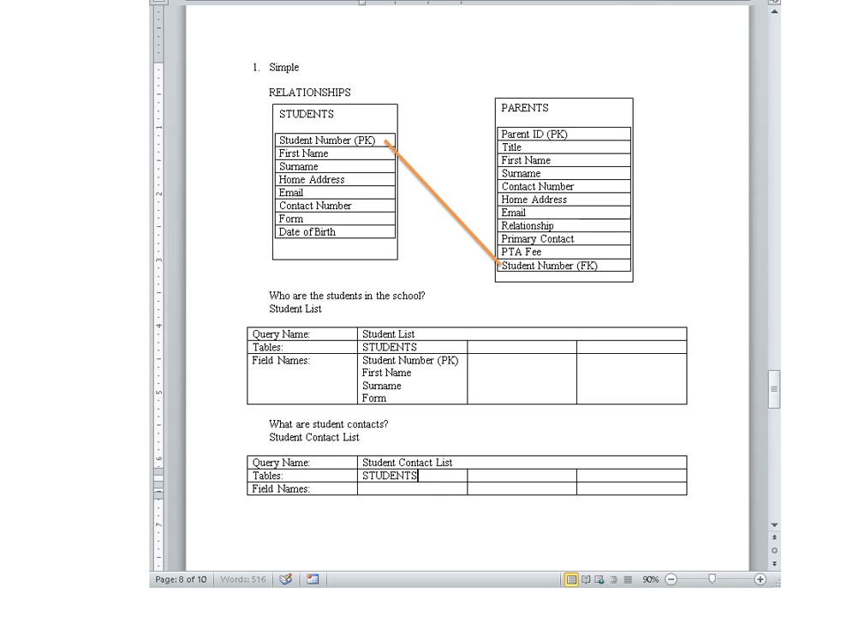
List Student Number (PK), First Name, Surname, Email and Contact Number on separate lines in the Field Names cell under STUDENTS for Student Contact List.
left_click(440, 487)
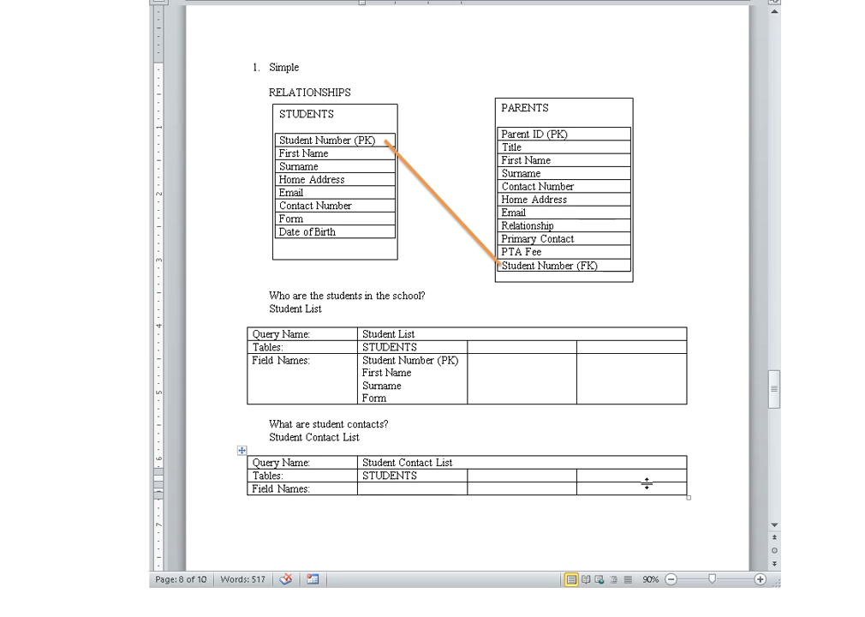
type("Student Nu")
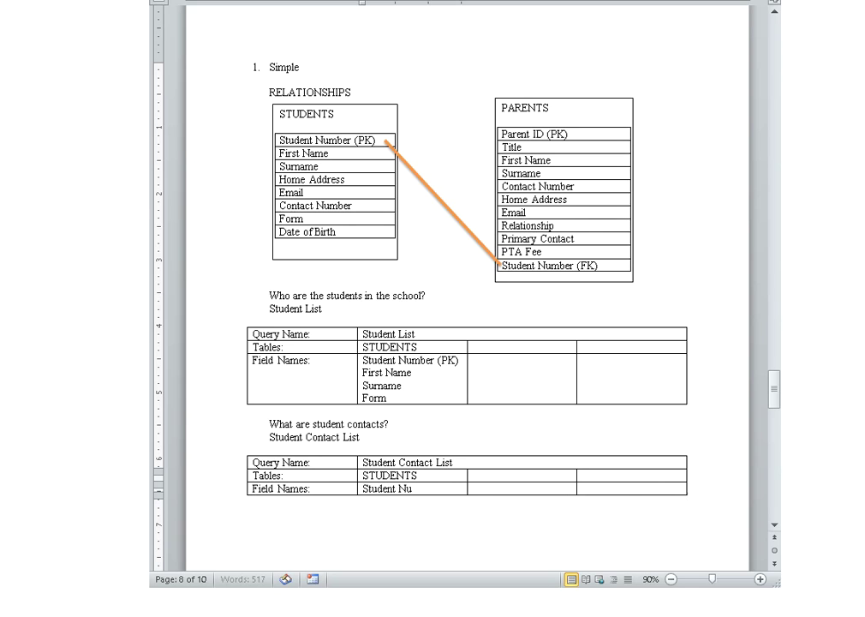
type("r (PK)")
key("Return")
type("Fi")
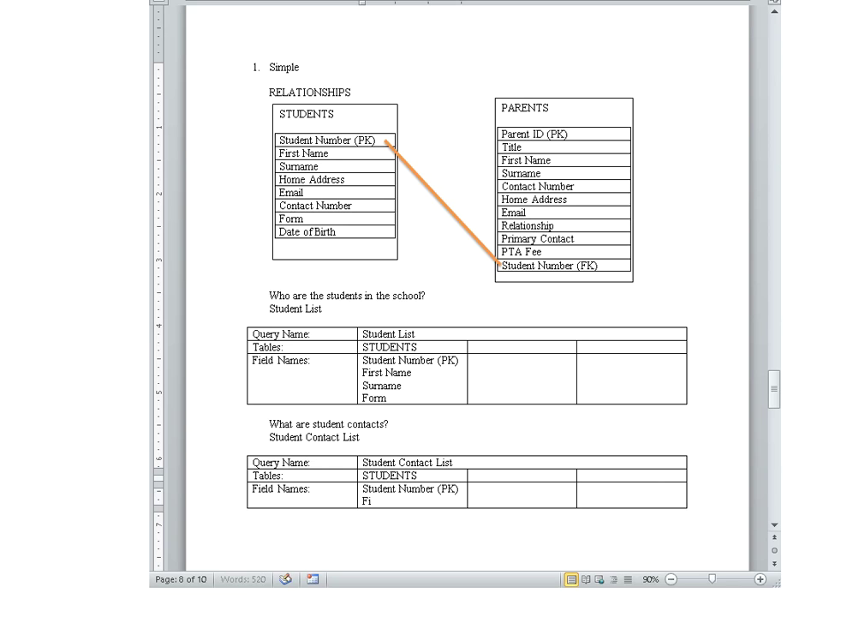
type("rst Name")
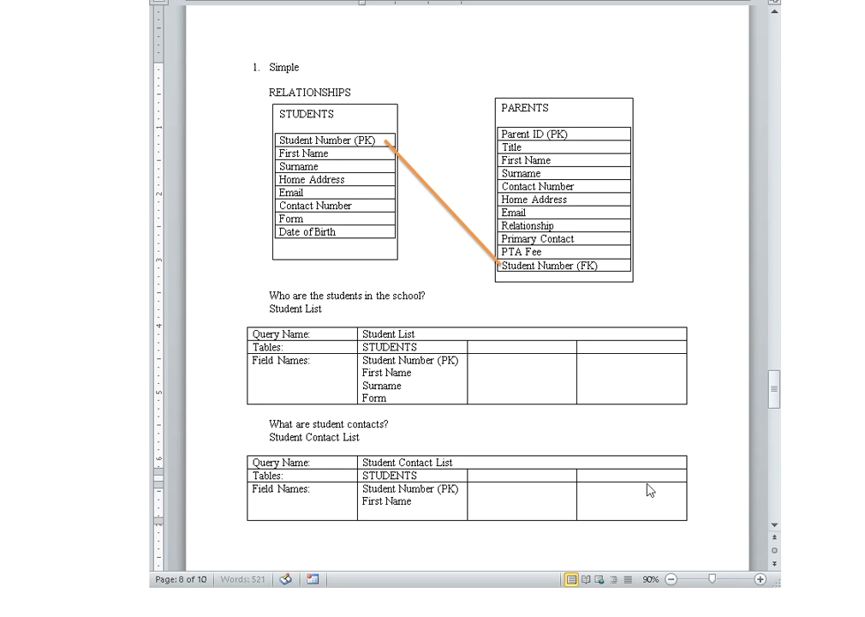
key("Return")
type("Surname")
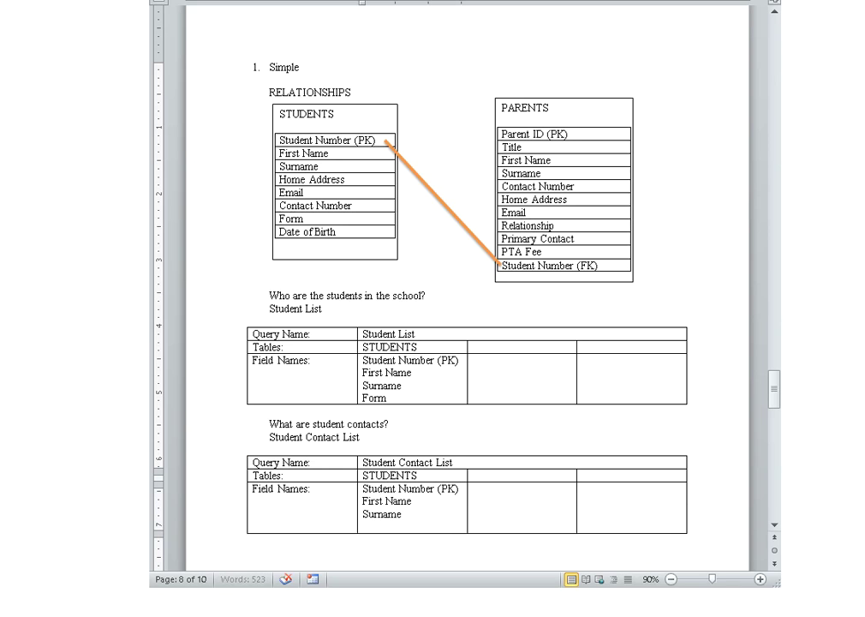
key("Return")
type("Email")
key("Return")
type("Con")
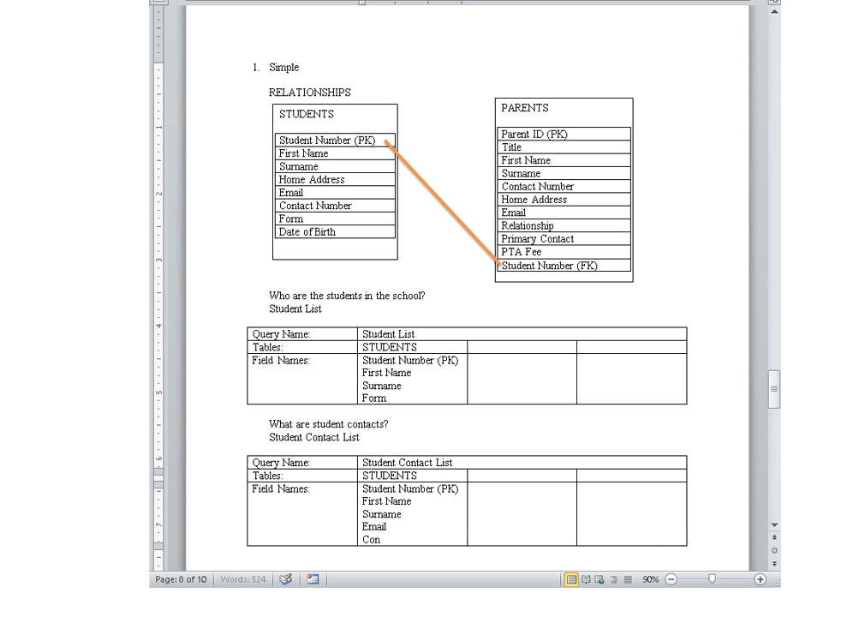
type("tact Numbn")
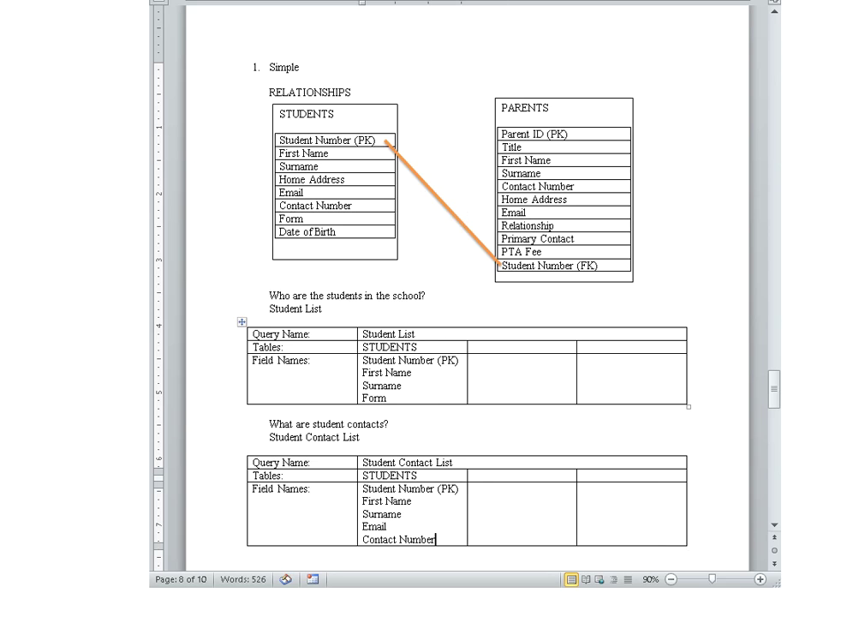
Following the Student List plan in Word, switch to the School Info database in Access and create a design-view query with the STUDENTS table.
key("alt+Tab")
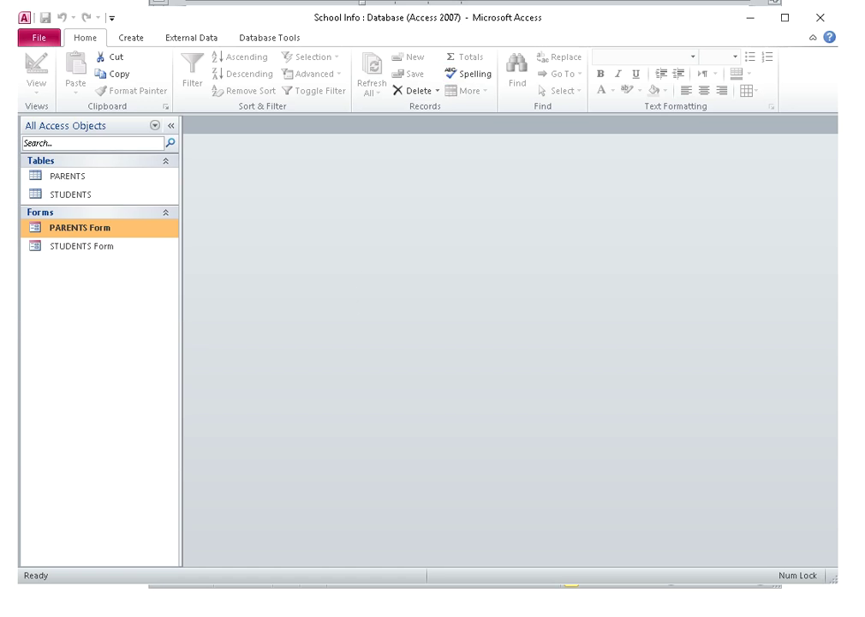
left_click(309, 3)
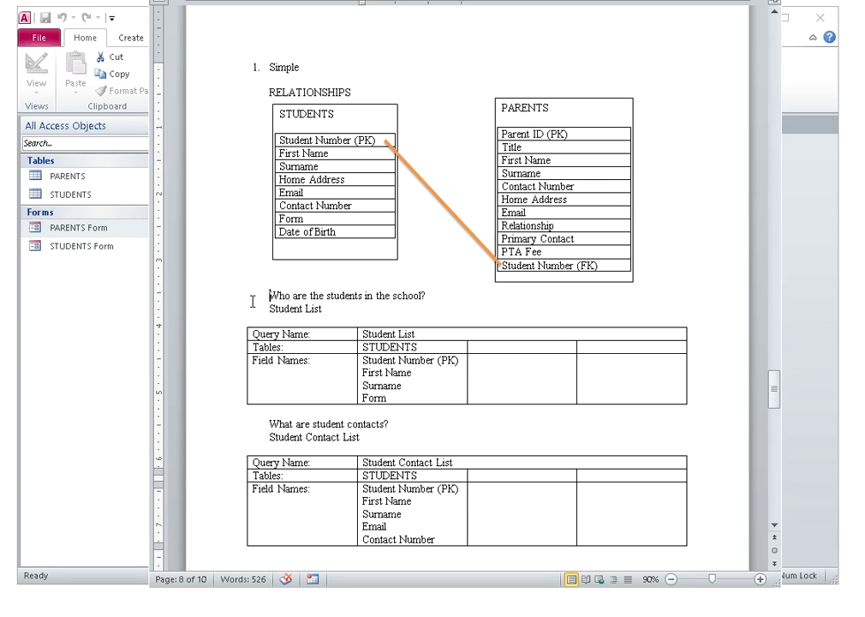
left_click_drag(271, 296, 479, 396)
left_click(781, 273)
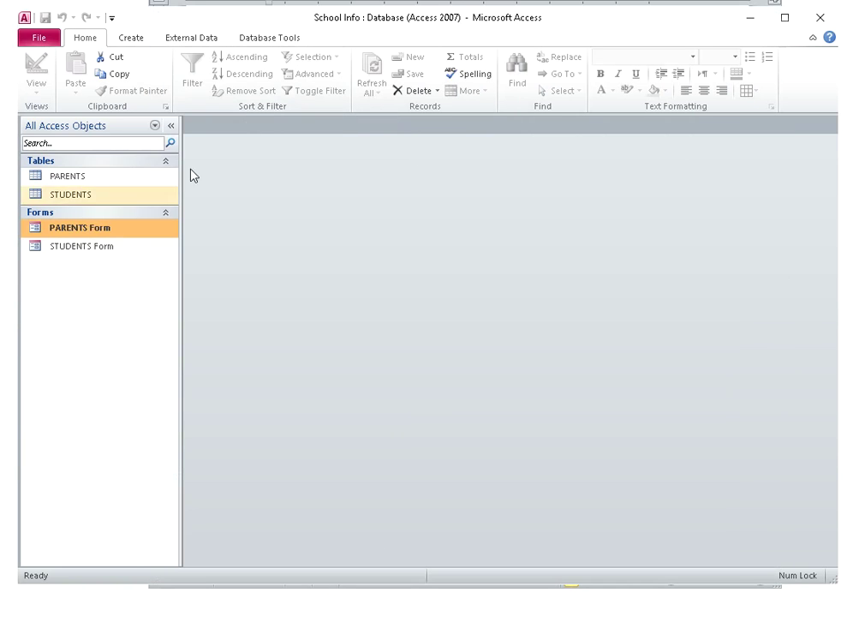
left_click(135, 37)
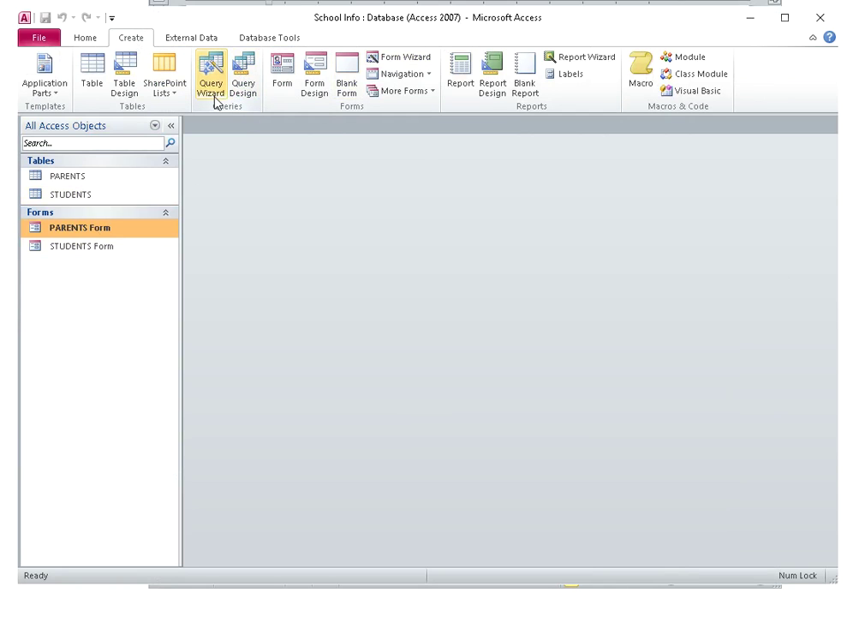
left_click(248, 91)
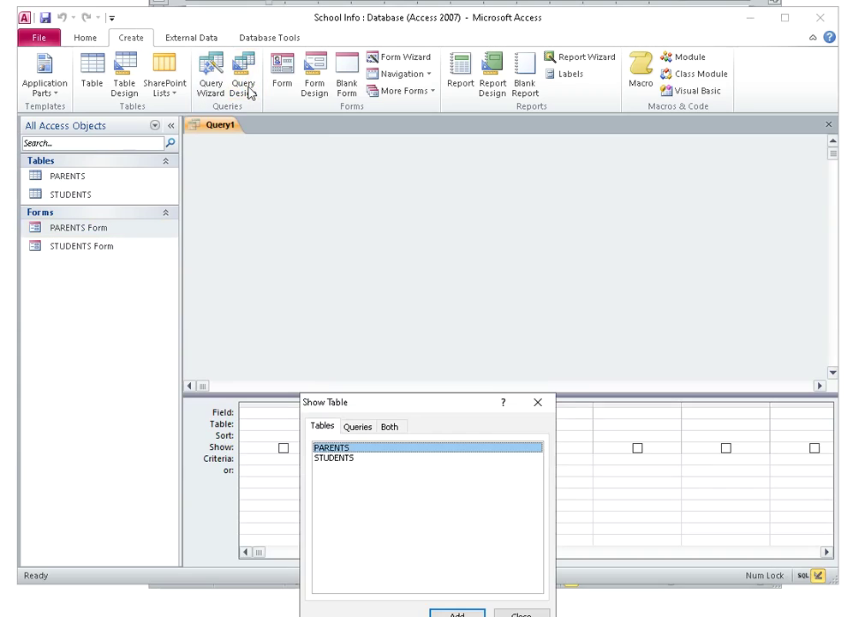
left_click(385, 461)
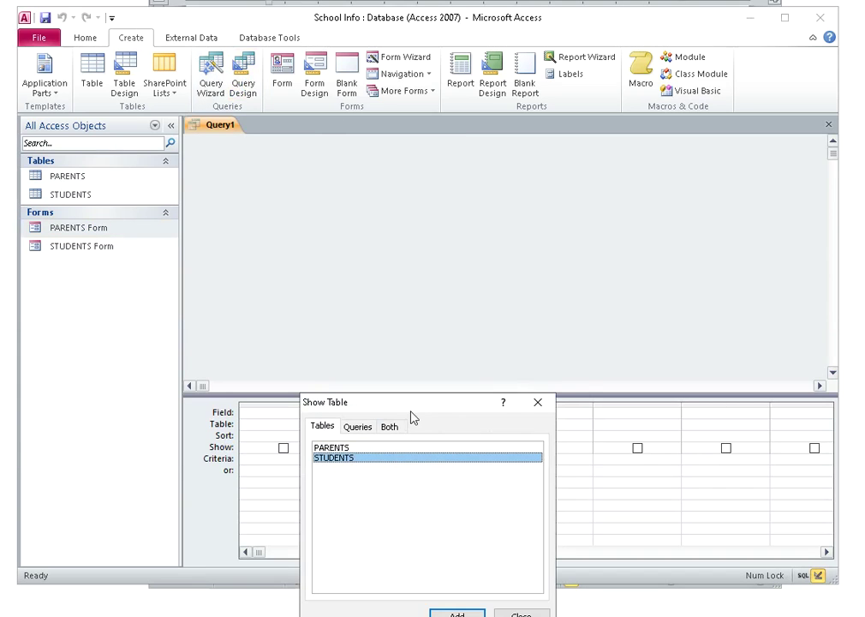
left_click_drag(411, 417, 440, 279)
left_click(493, 481)
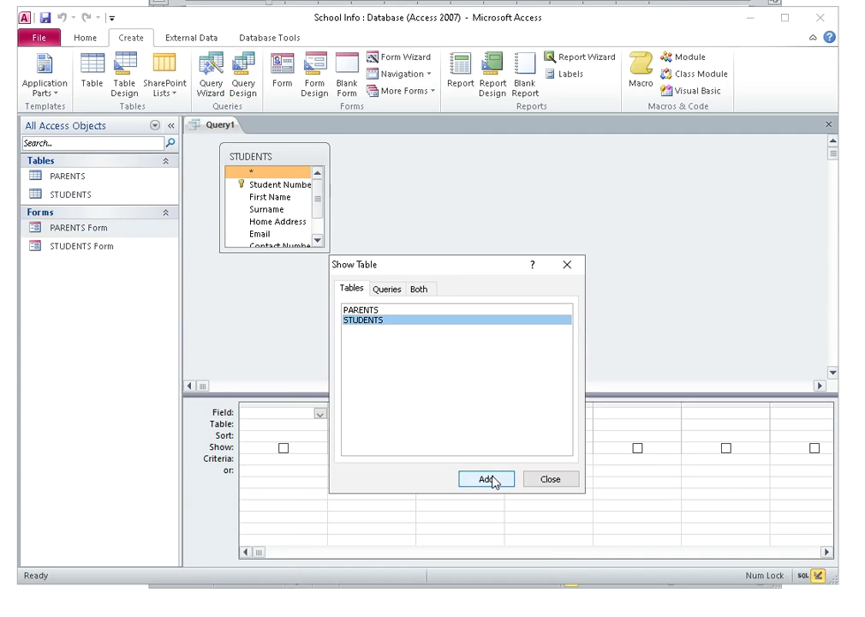
left_click(567, 479)
Enlarge the STUDENTS field list in the query design so that all its fields fit without scrolling.
left_click_drag(307, 253, 357, 297)
left_click(322, 271)
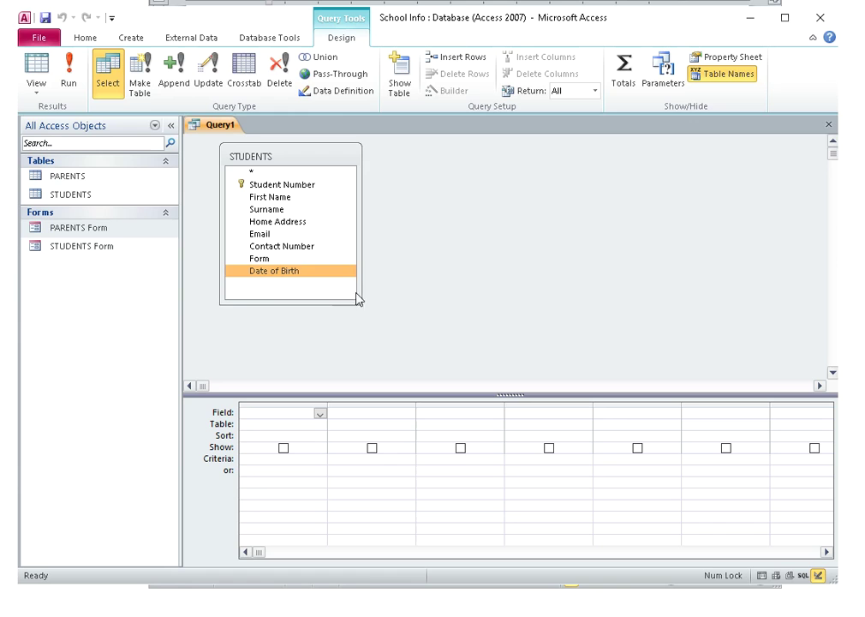
left_click(460, 299)
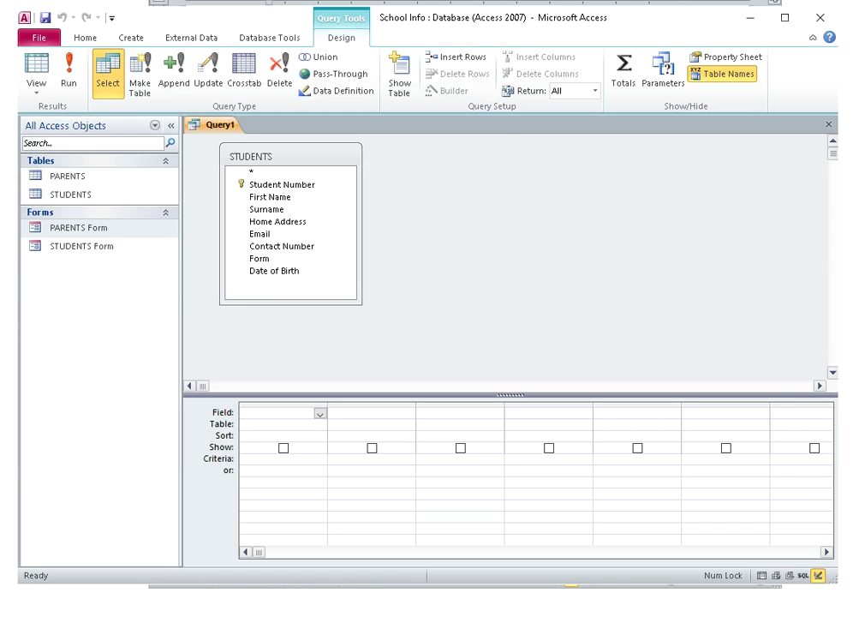
Following the Student List plan in Word, add Student Number, First Name, Surname and Form from STUDENTS to the query in Access.
key("alt+Tab")
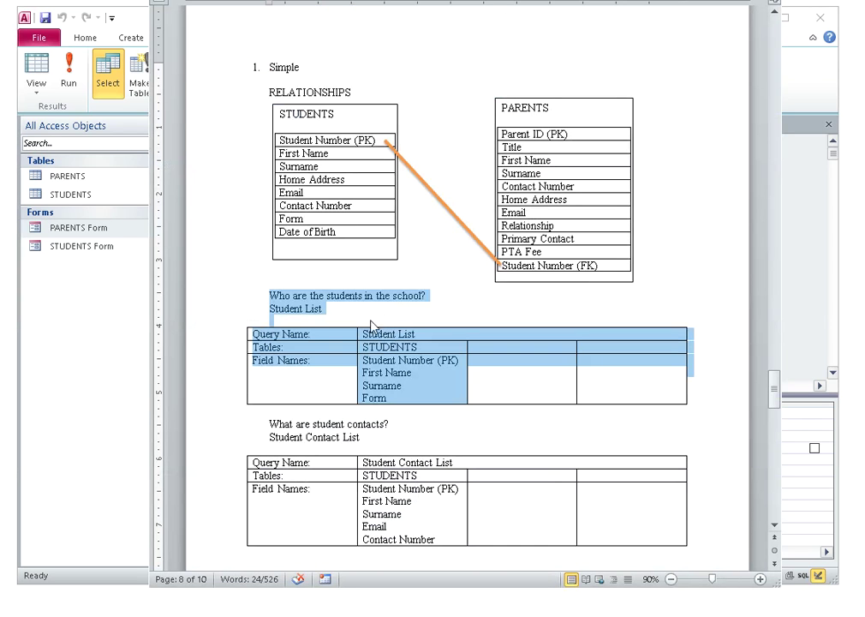
left_click_drag(362, 360, 399, 407)
left_click(399, 407)
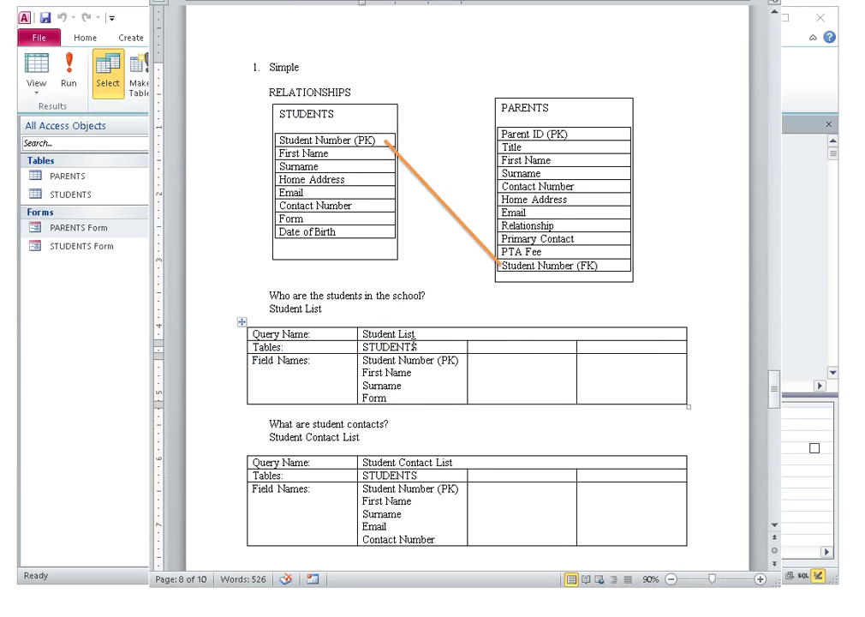
key("alt+Tab")
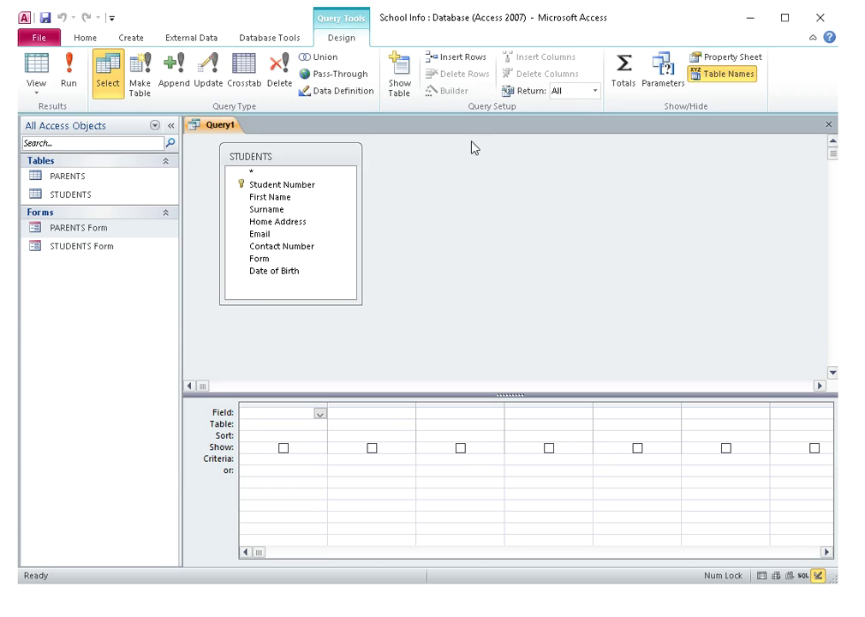
double_click(305, 188)
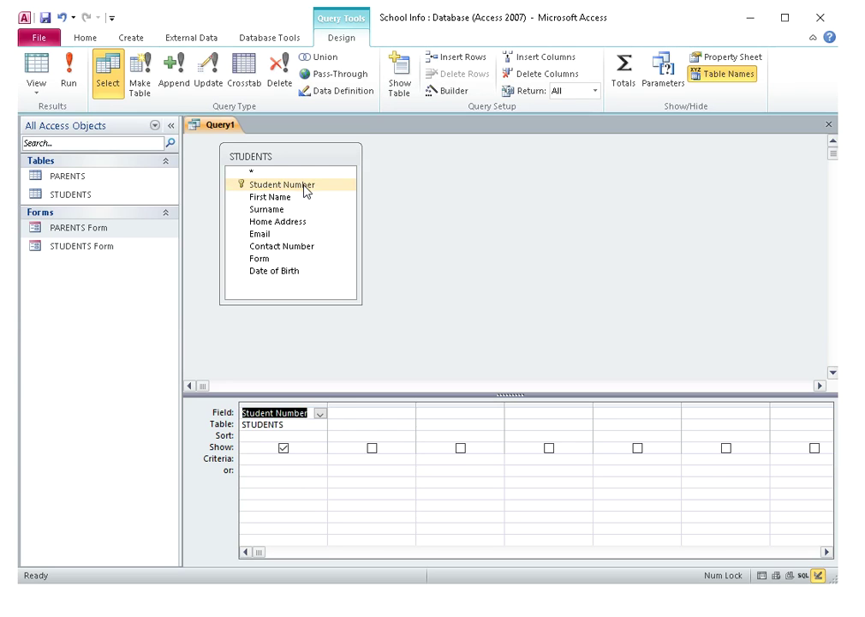
double_click(286, 197)
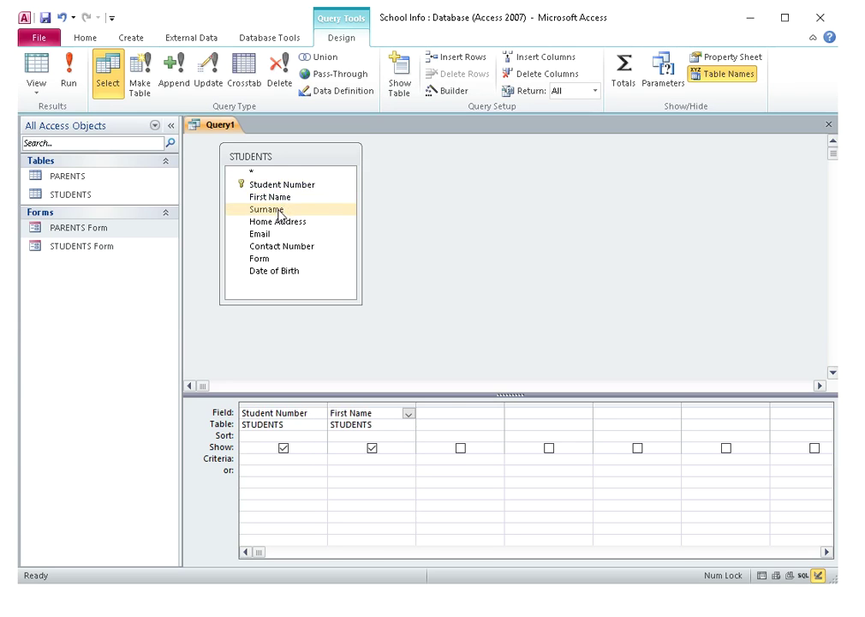
double_click(278, 211)
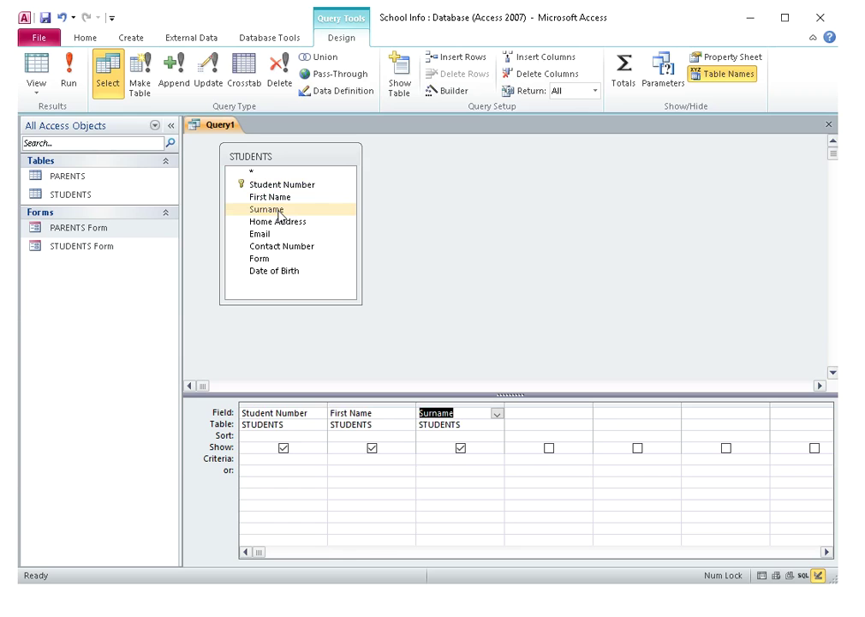
left_click(539, 414)
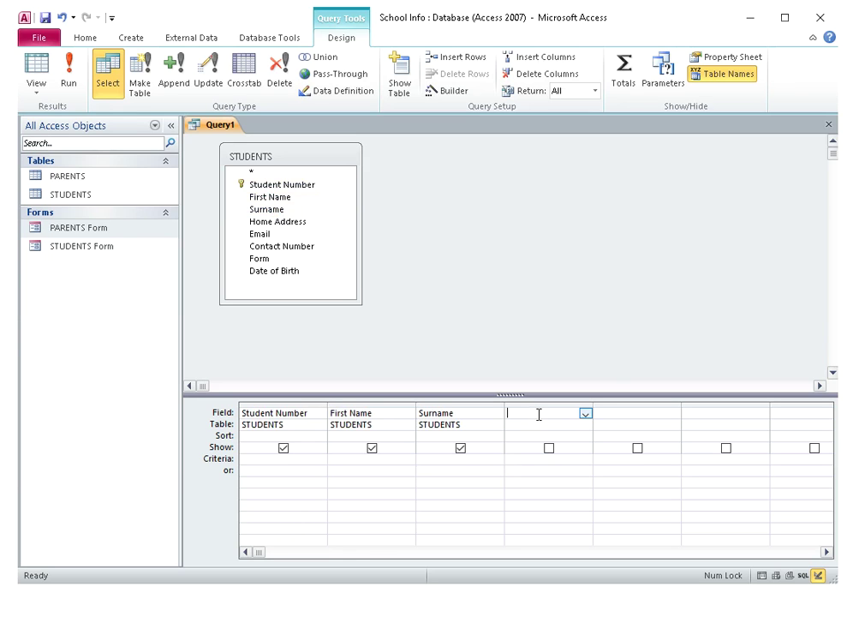
left_click(586, 415)
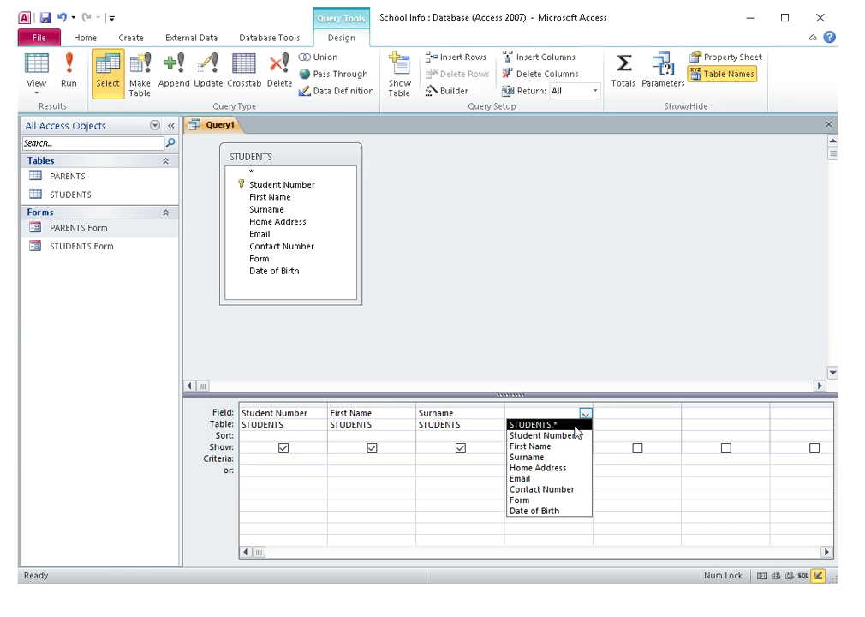
left_click(533, 499)
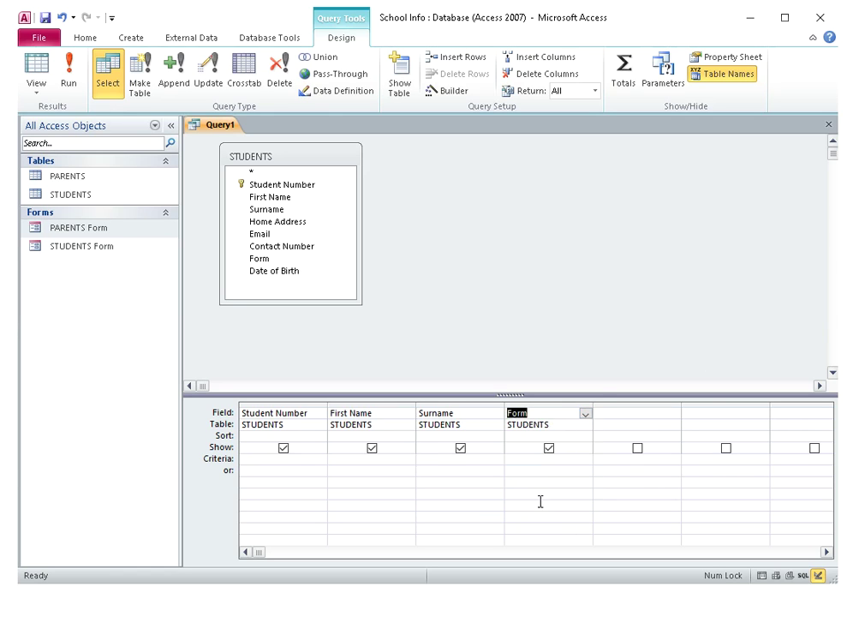
After checking the plan in Word, save the Access query as "Student List" and open it to view its records.
left_click(509, 286)
key("alt+Tab")
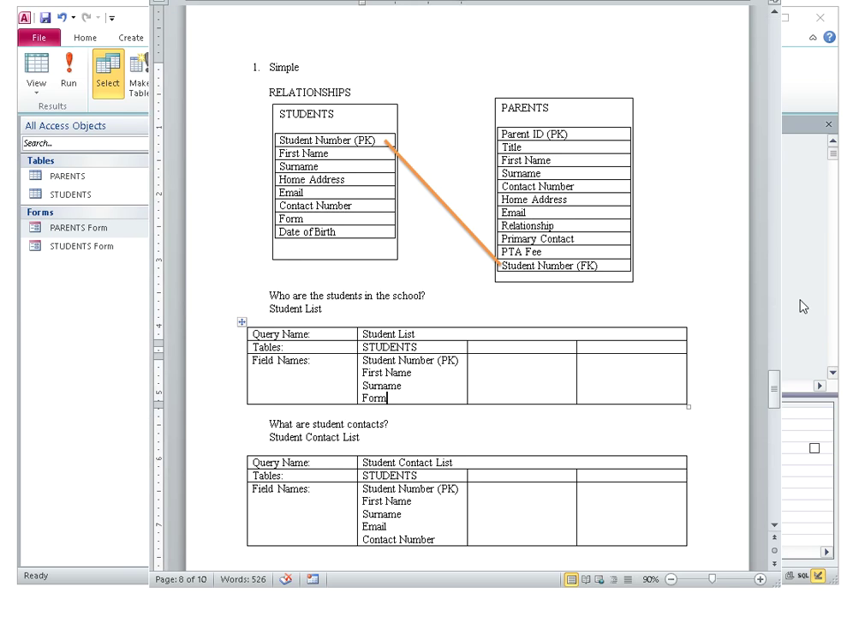
key("alt+Tab")
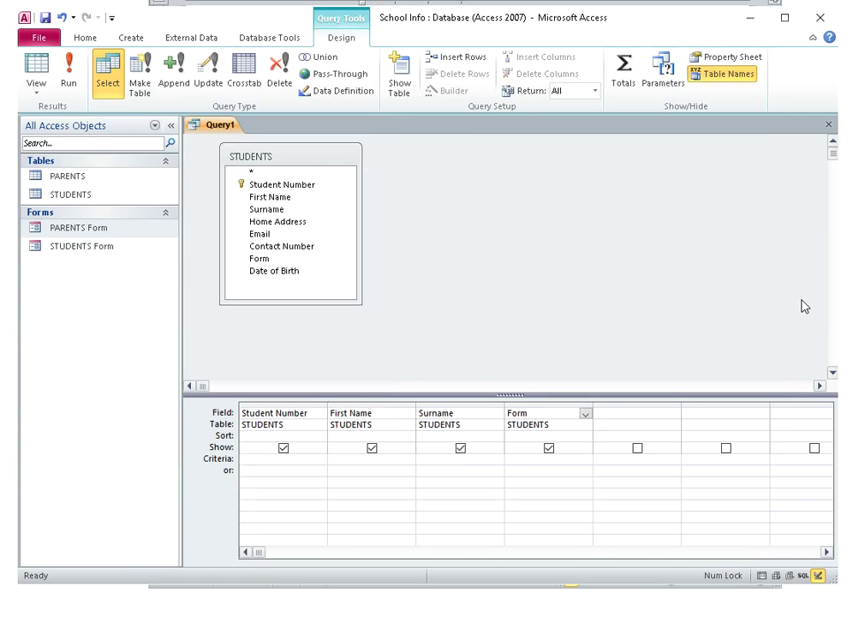
left_click(829, 124)
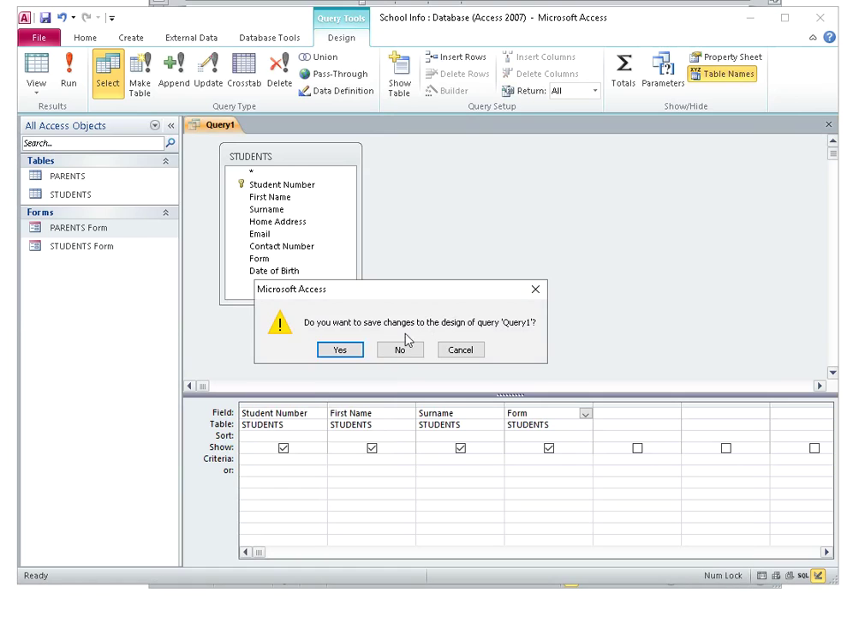
left_click(340, 352)
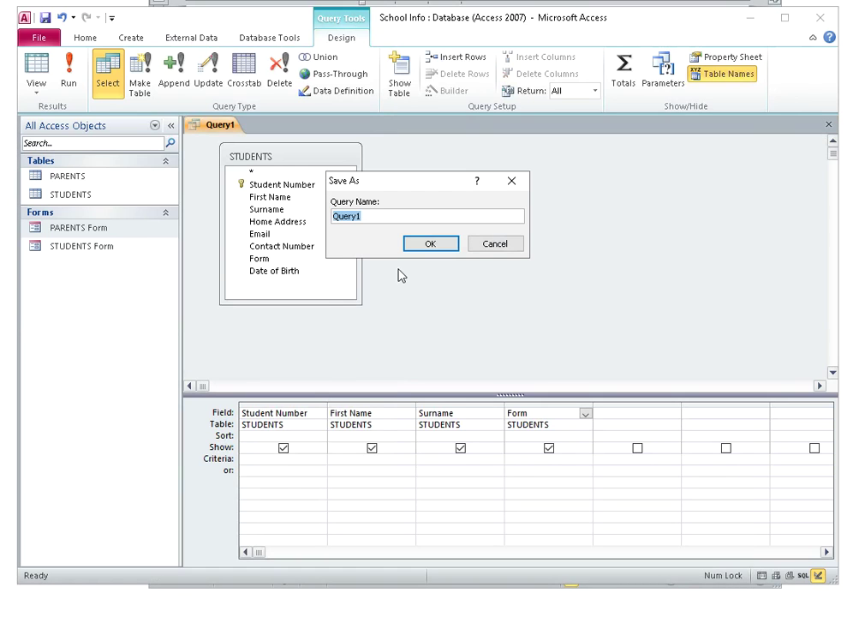
type("Student List")
left_click(417, 248)
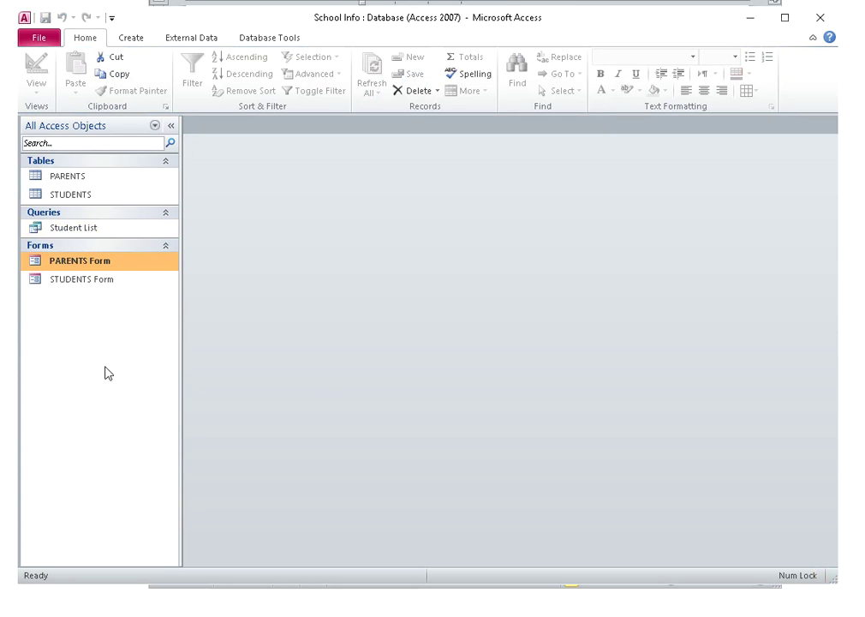
double_click(75, 228)
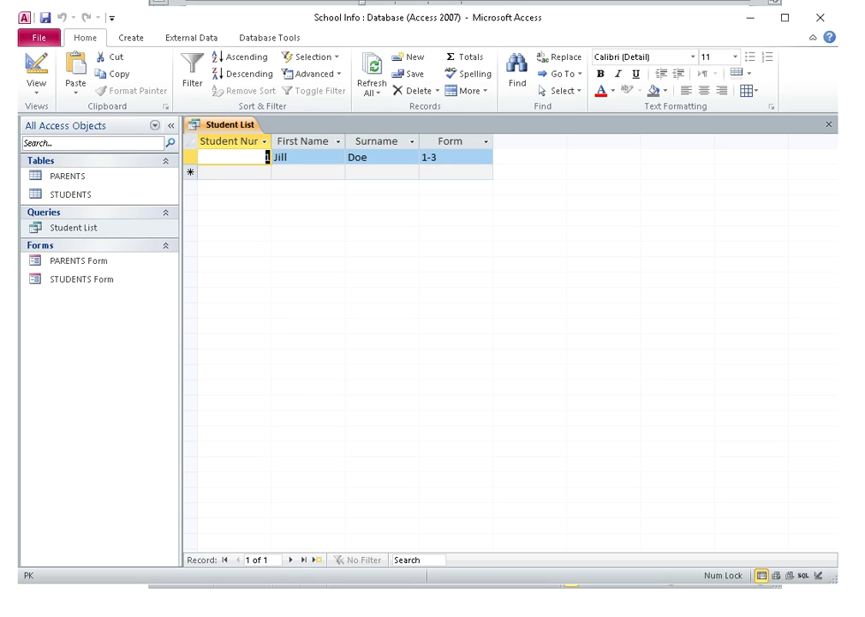
left_click(829, 125)
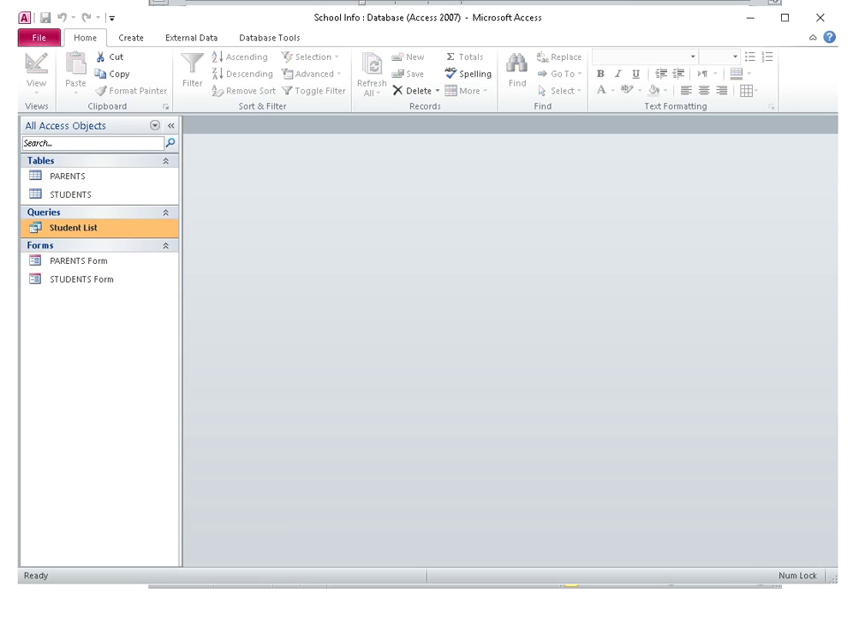
Minimise Access, switch to the School Info.odb database in LibreOffice Base and show its queries section, checking the plan in Word.
left_click(480, 2)
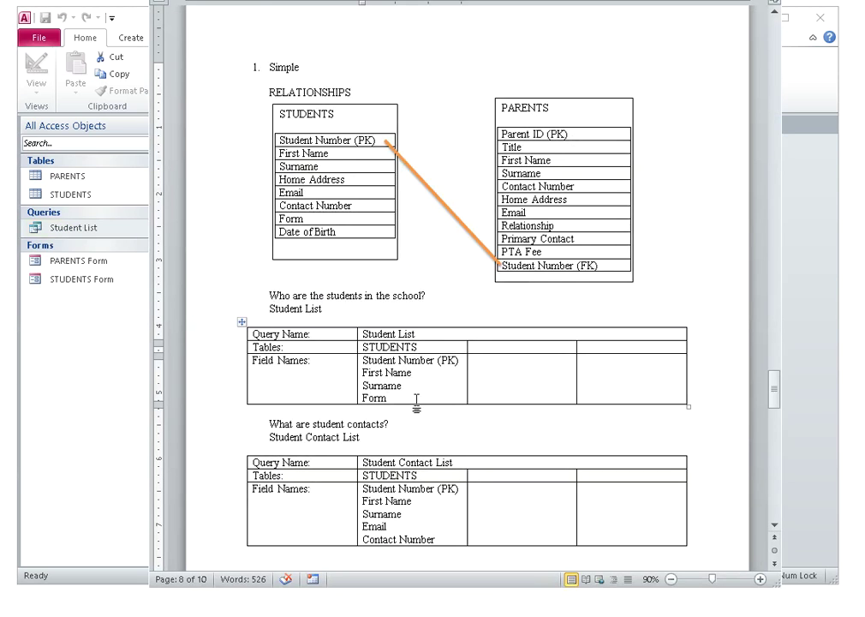
key("alt+Tab")
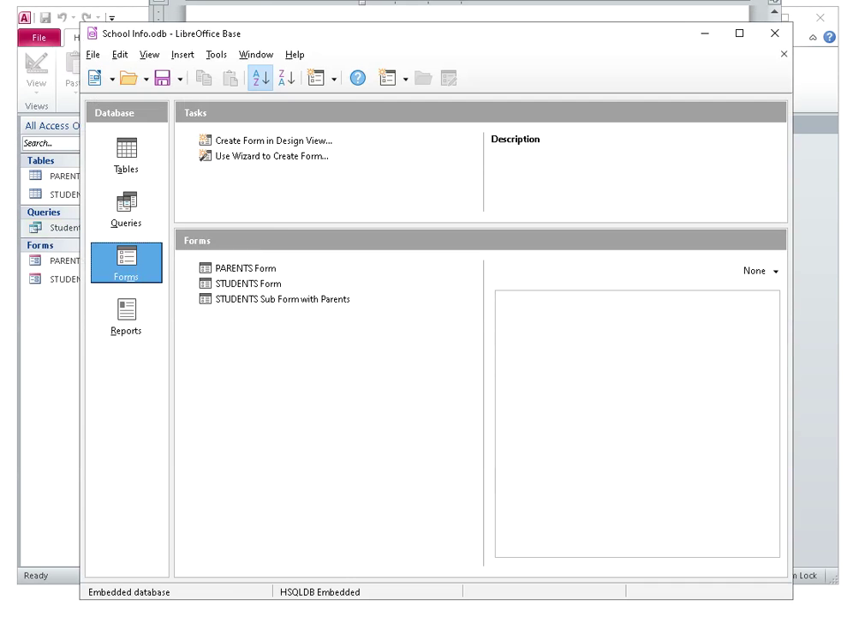
left_click(828, 109)
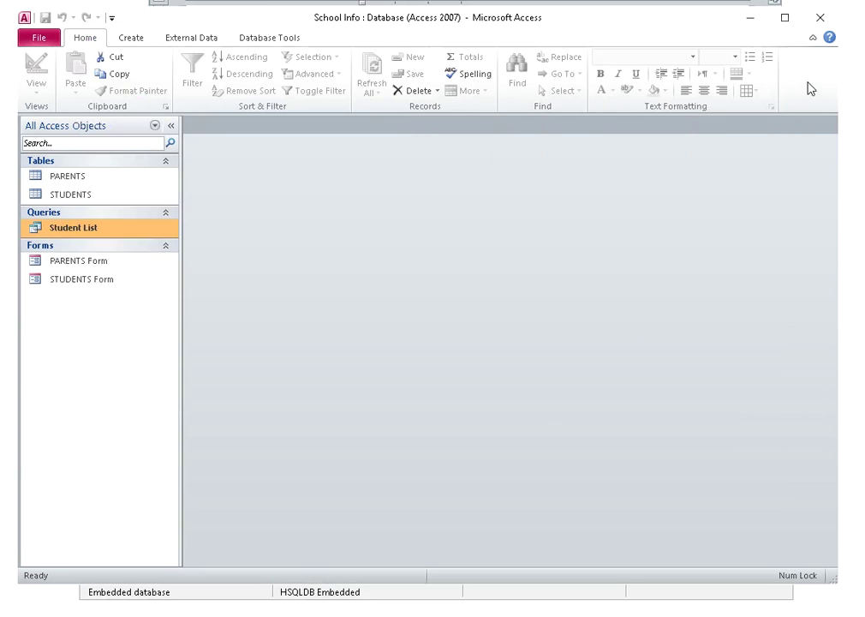
left_click(755, 17)
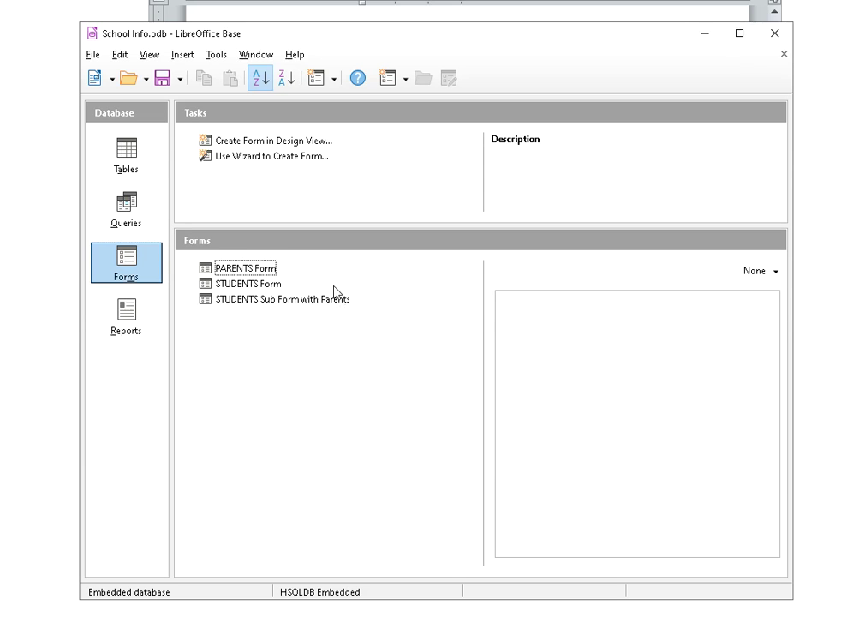
key("alt+Tab")
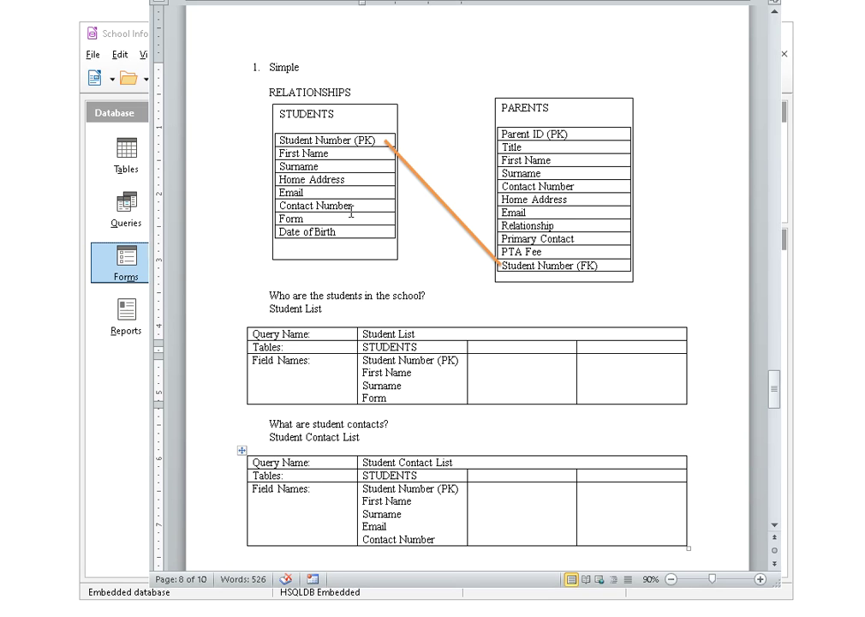
left_click(111, 310)
left_click(133, 209)
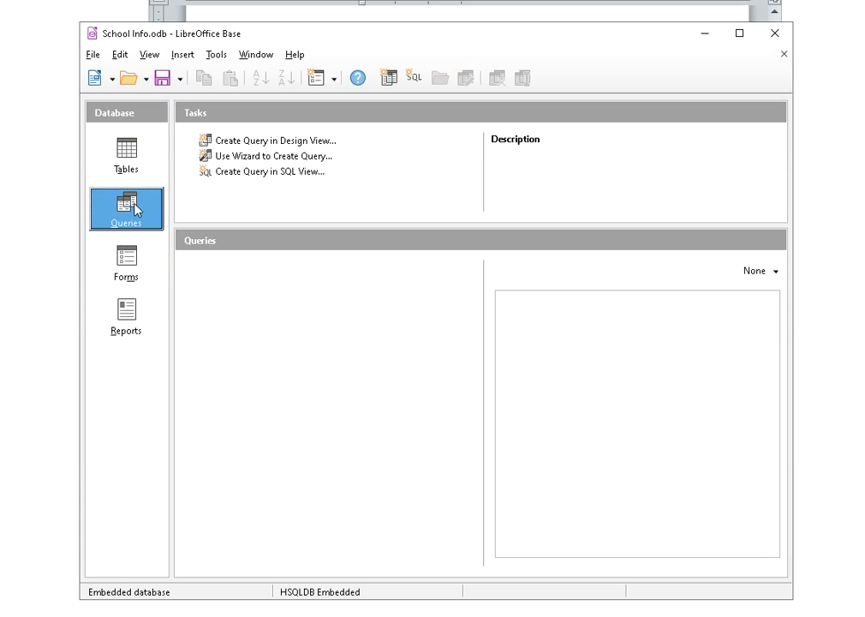
Create a query in design view and add the STUDENTS table to it.
left_click(309, 144)
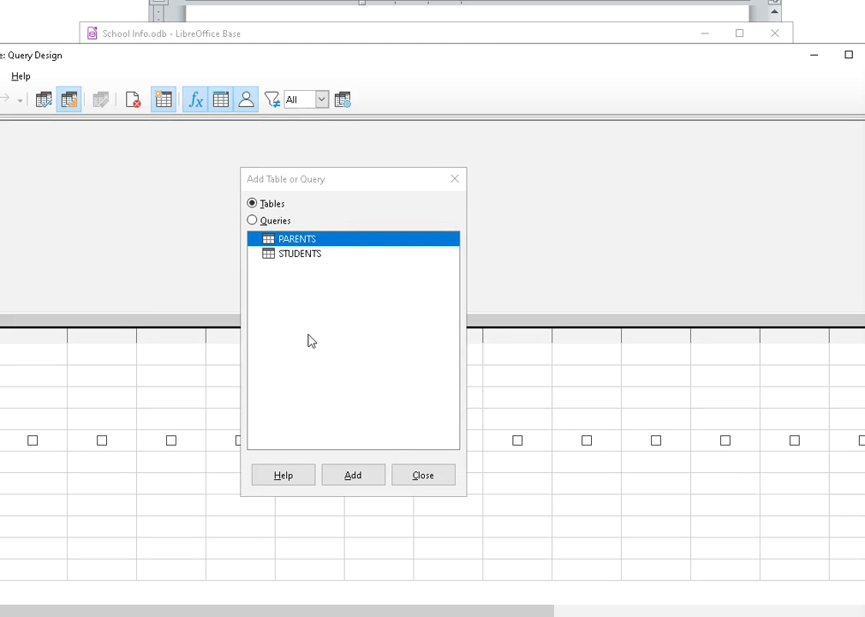
left_click(299, 255)
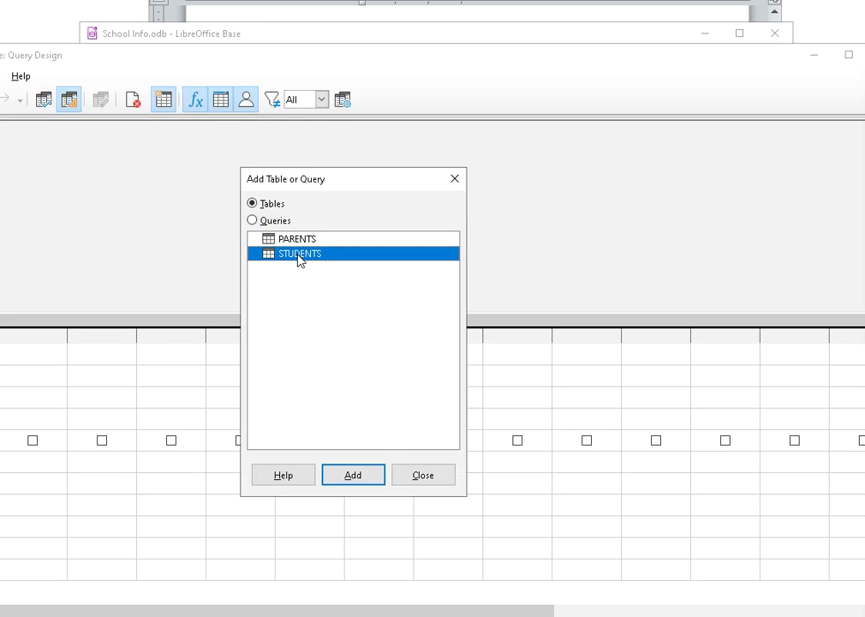
left_click(352, 480)
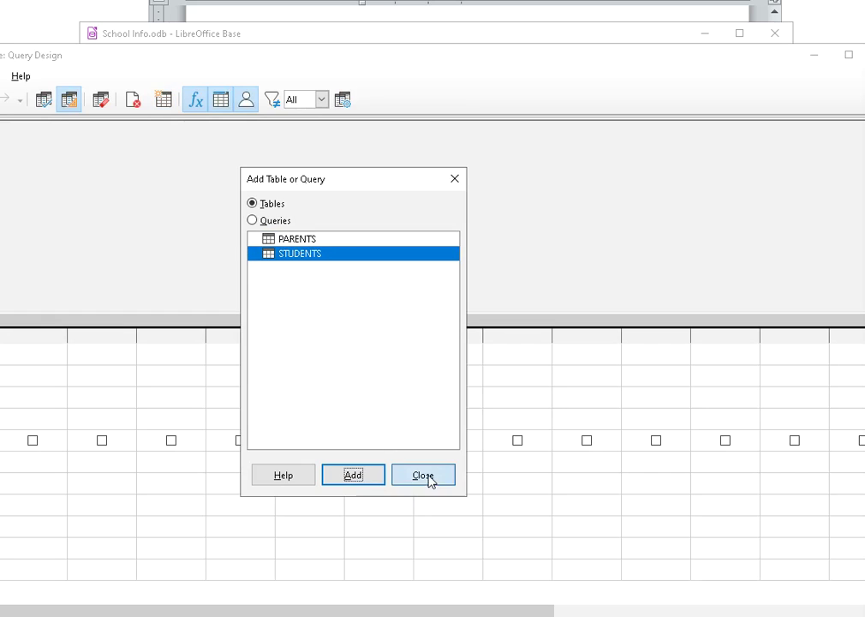
left_click(424, 476)
Resize and reposition the Query Design window so that its edges and the STUDENTS table are within view.
mouse_move(0, 257)
left_mouse_down()
mouse_move(15, 257)
mouse_move(2, 246)
left_mouse_up()
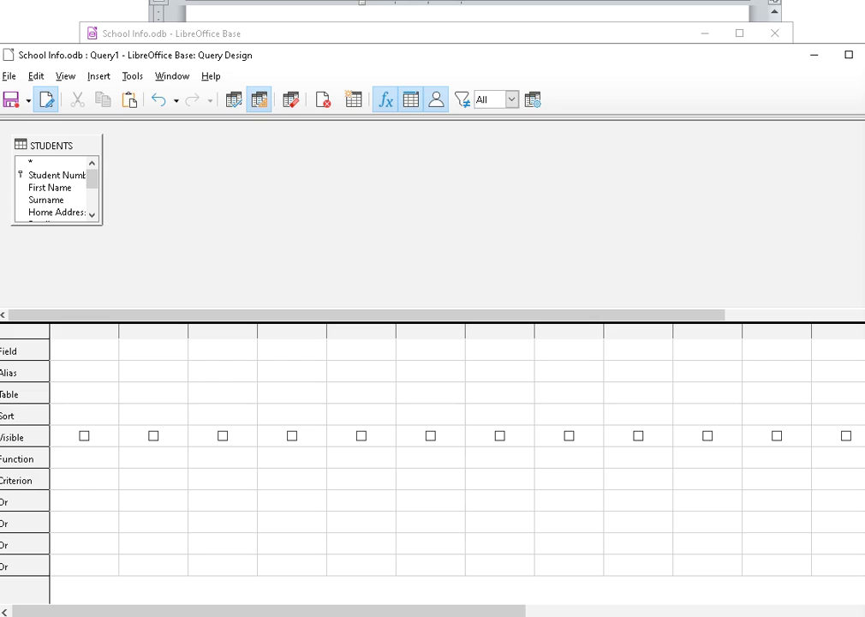
left_click_drag(864, 190, 852, 189)
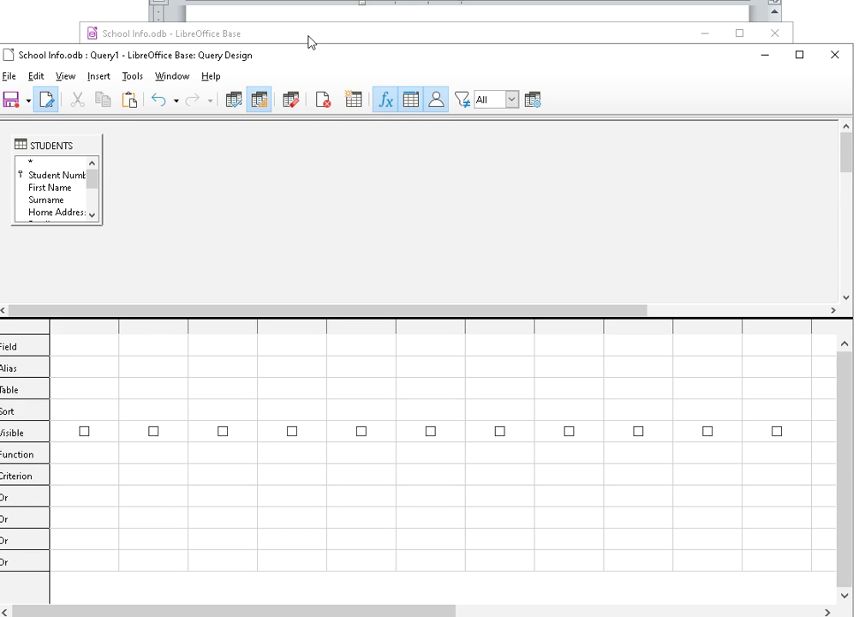
left_click_drag(304, 54, 326, 60)
Following the Student List plan in Word, add Student Number to the LibreOffice query and enlarge the STUDENTS field list to fit all fields.
key("alt+Tab")
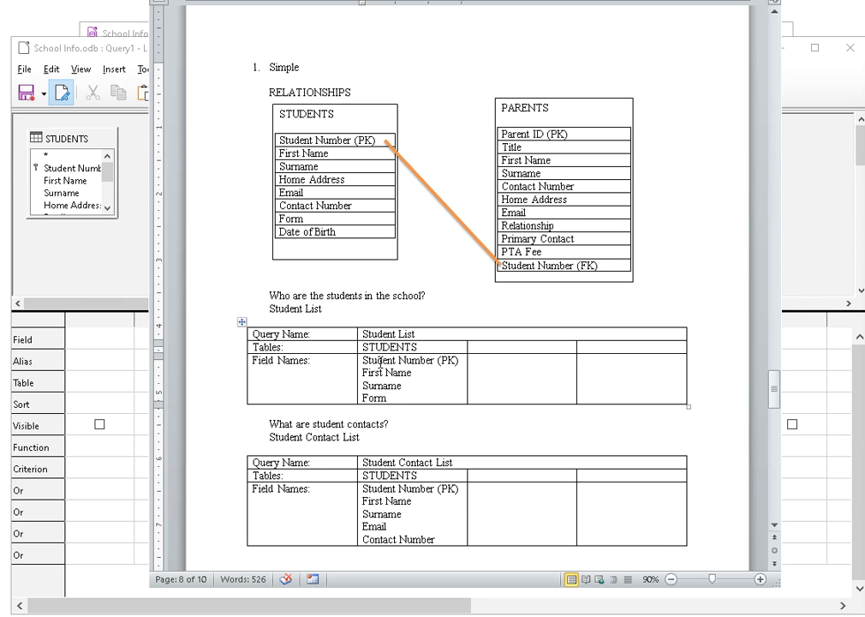
left_click(128, 283)
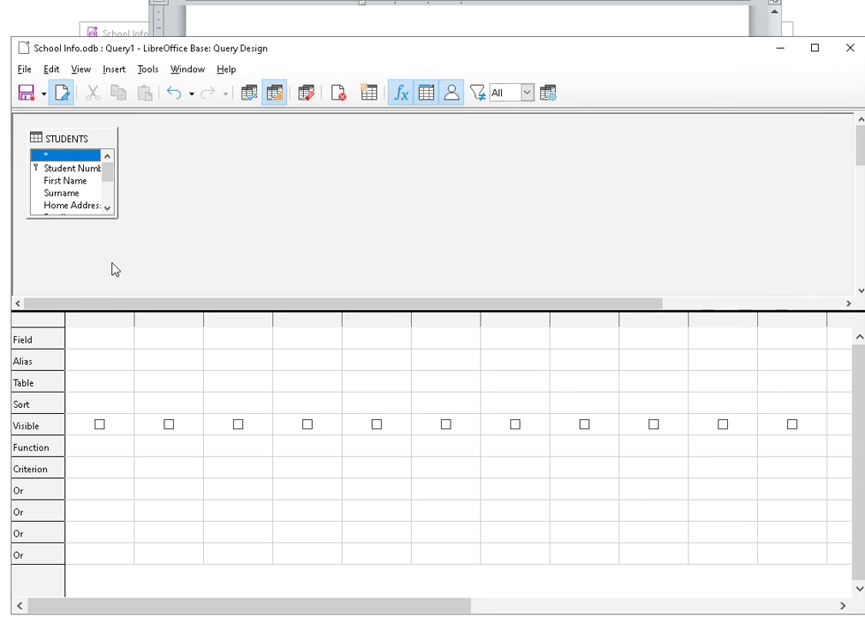
double_click(60, 168)
left_click_drag(119, 217, 156, 217)
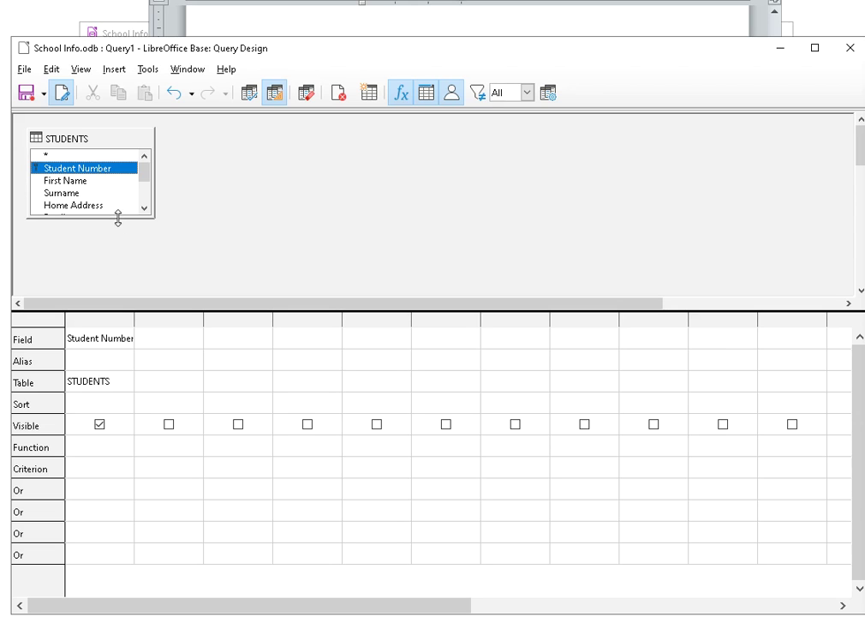
left_click_drag(118, 216, 117, 274)
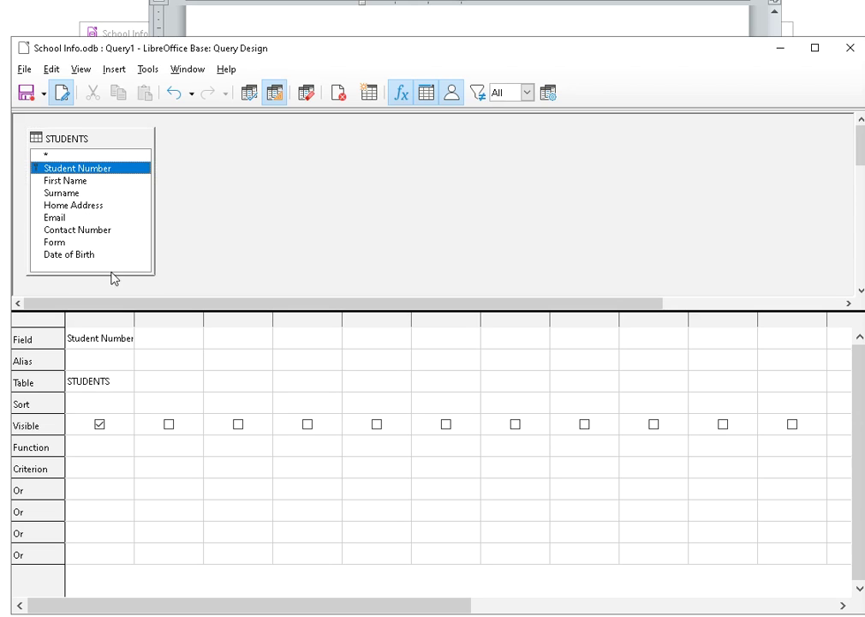
Add First Name, Surname and Form from STUDENTS to the next three query columns.
double_click(65, 181)
double_click(61, 193)
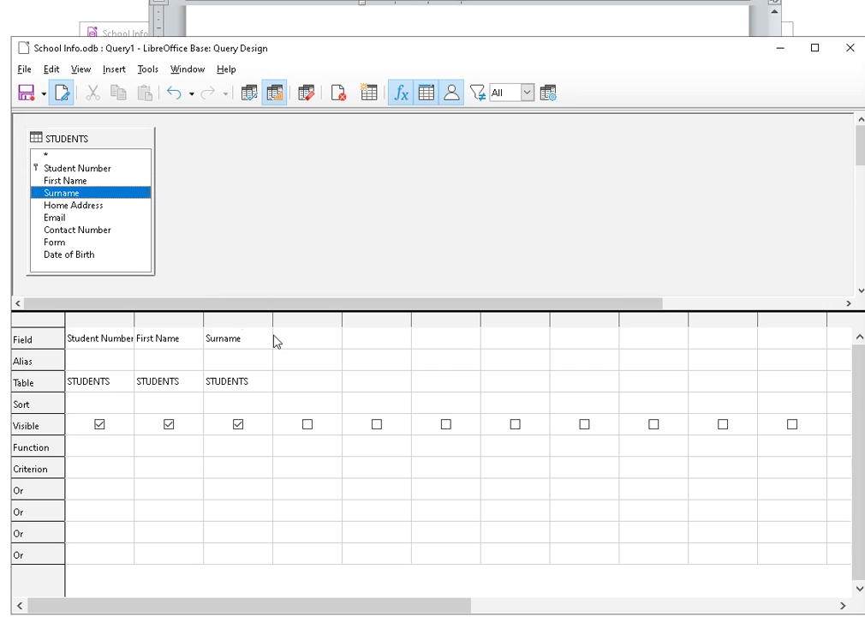
left_click(328, 339)
left_click(334, 339)
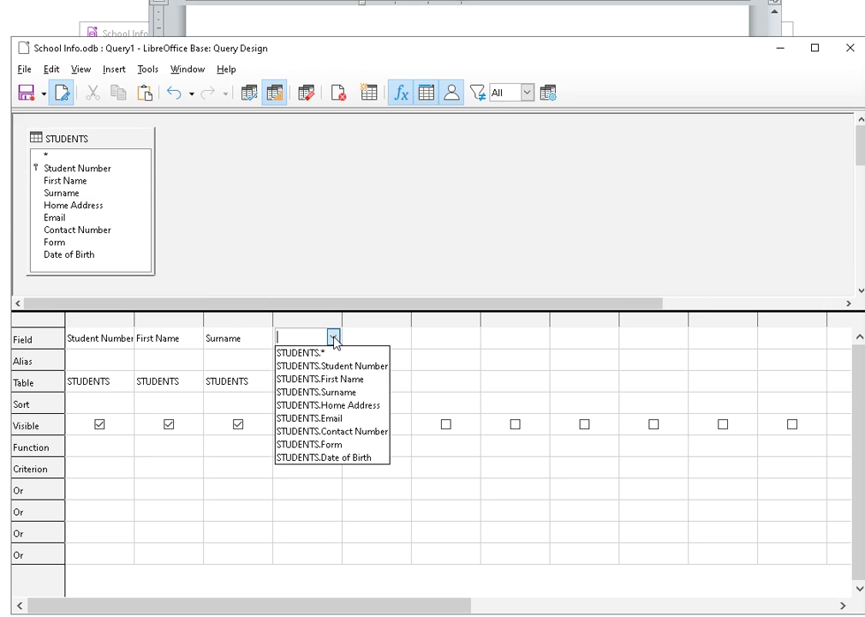
left_click(326, 444)
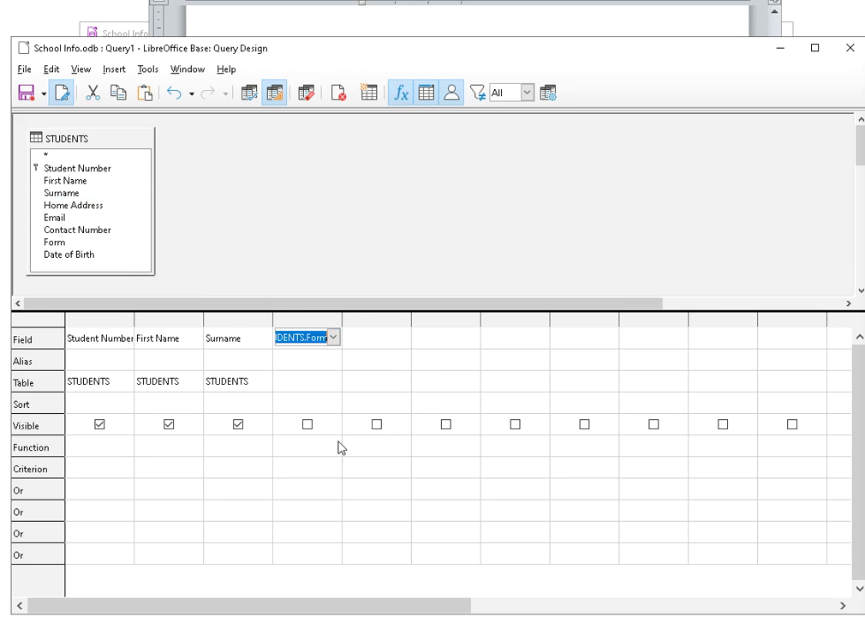
left_click(329, 387)
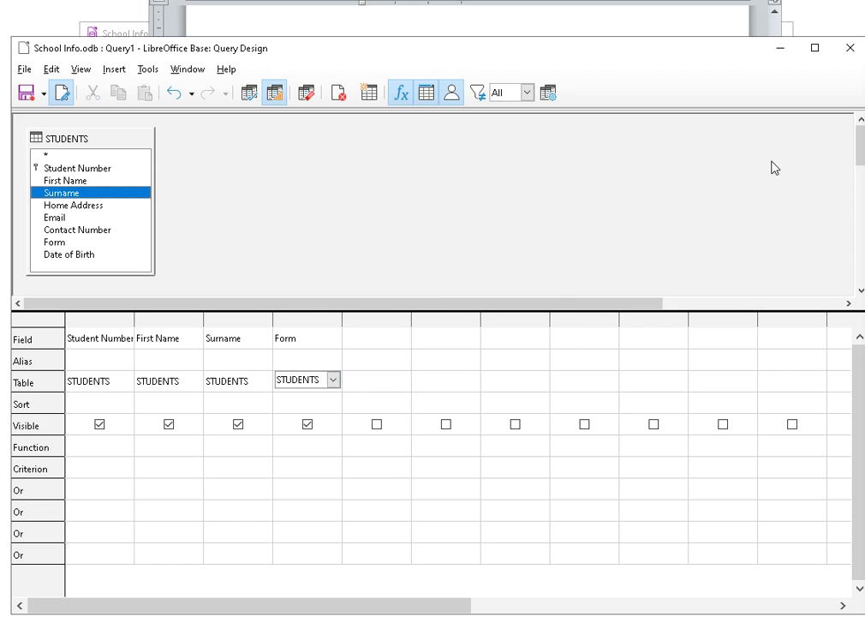
Check the query name in the Word plan, then close the LibreOffice query design and save the query as Student List.
left_click(436, 28)
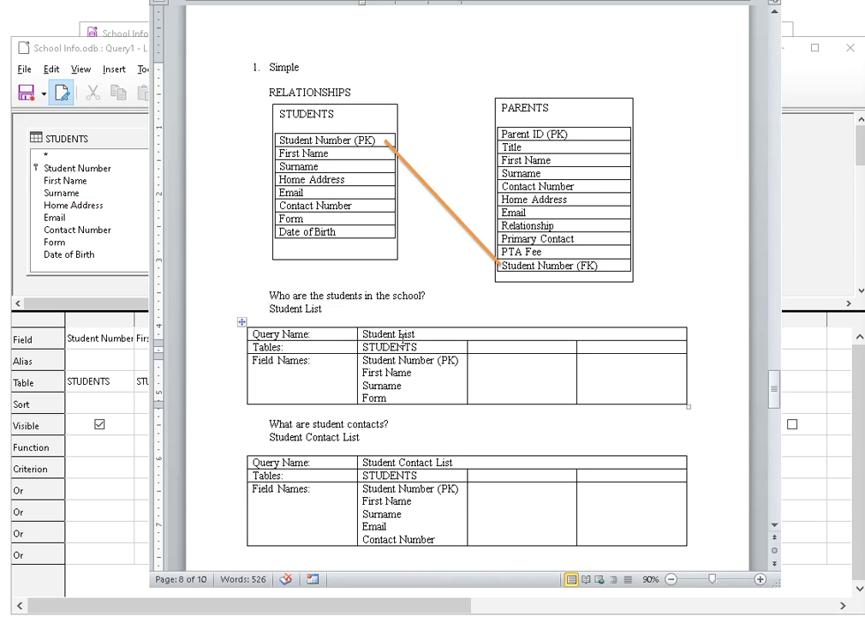
left_click(810, 169)
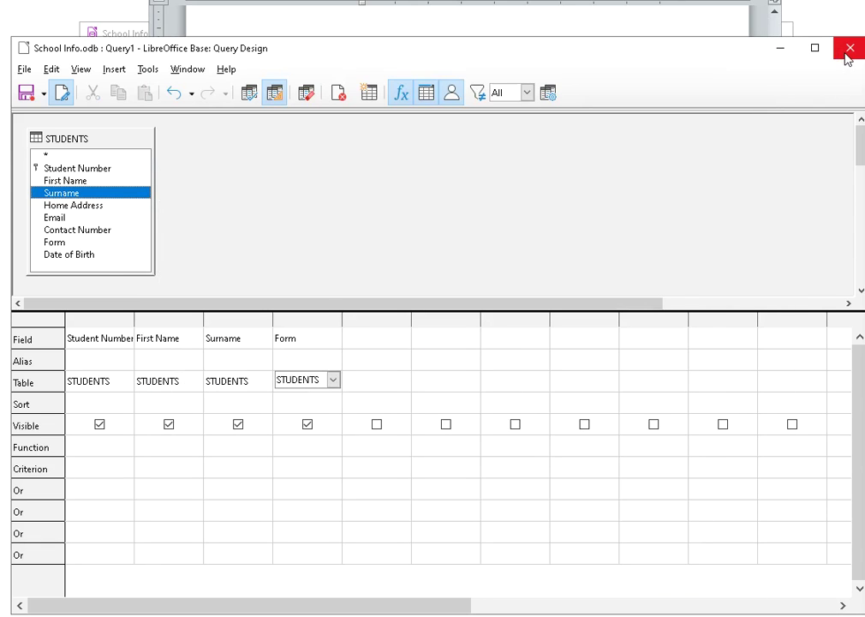
left_click(847, 52)
left_click(398, 359)
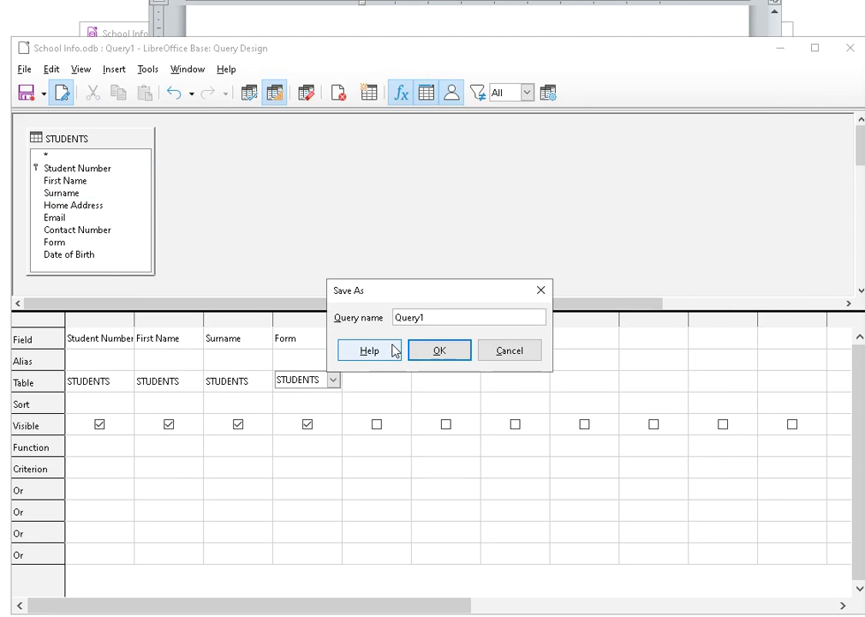
type("Student List")
left_click(412, 351)
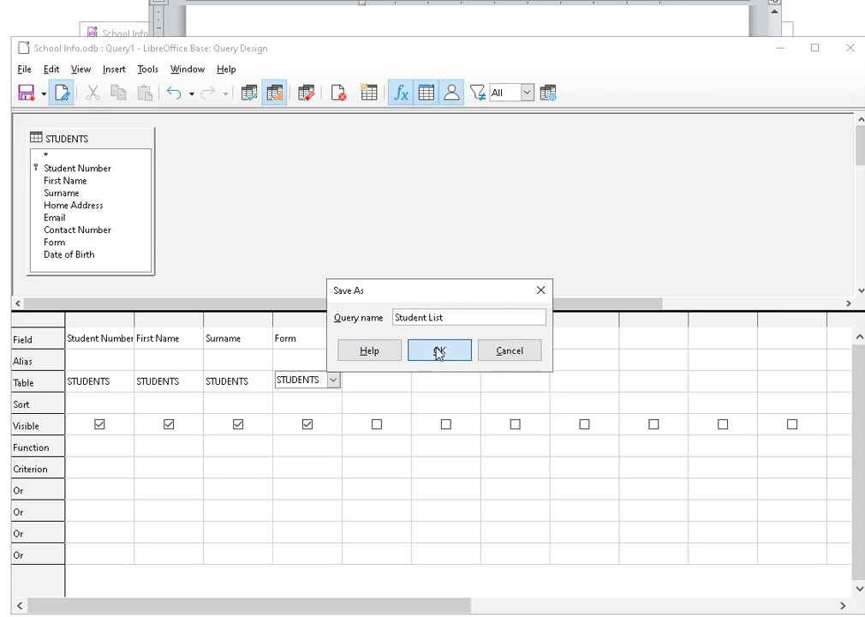
Open the Student List query in LibreOffice Base to view its records, close it and minimize the database window.
key("alt+Tab")
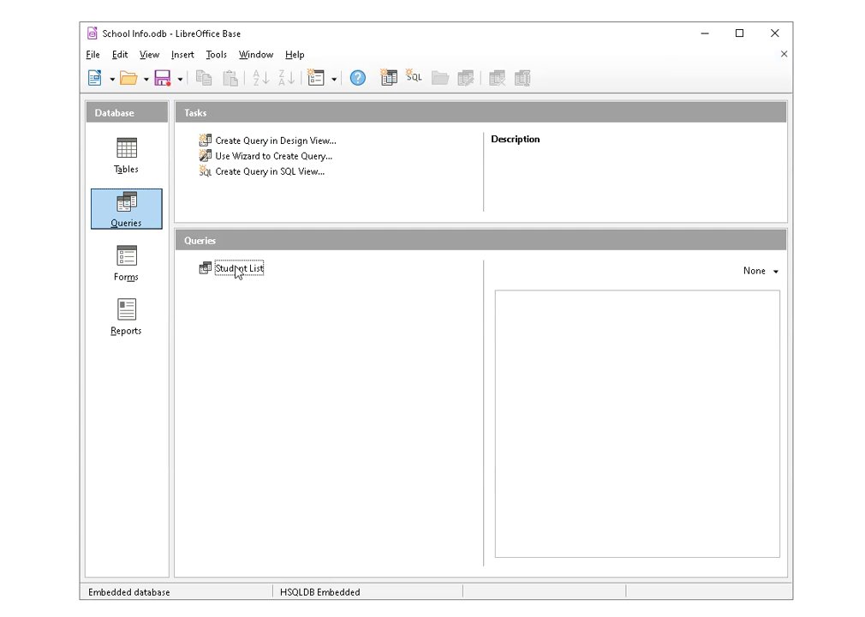
double_click(237, 271)
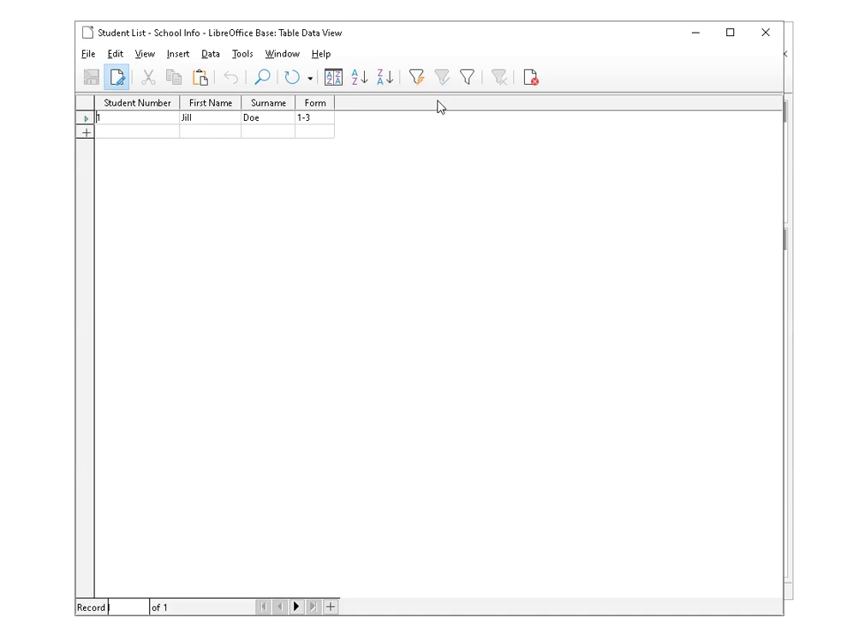
left_click(766, 36)
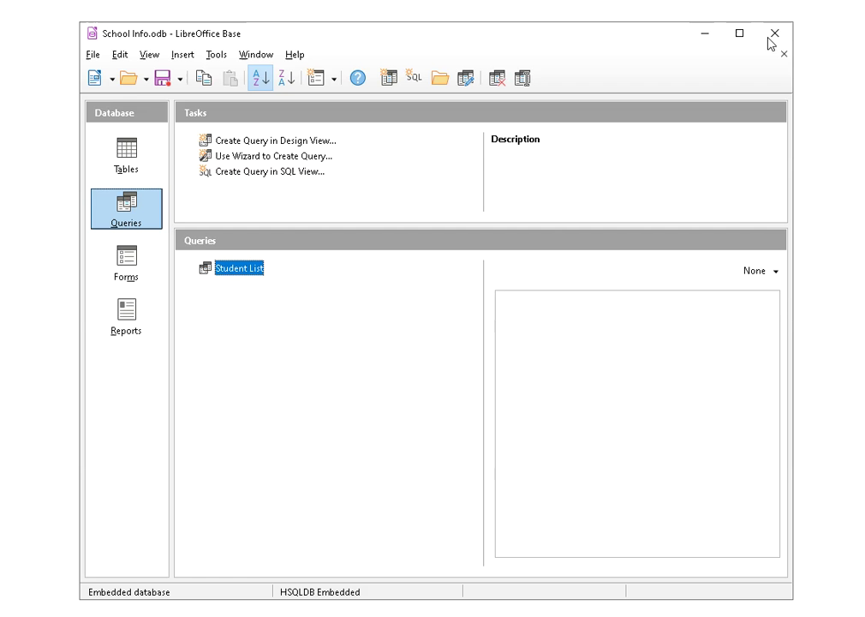
left_click(707, 39)
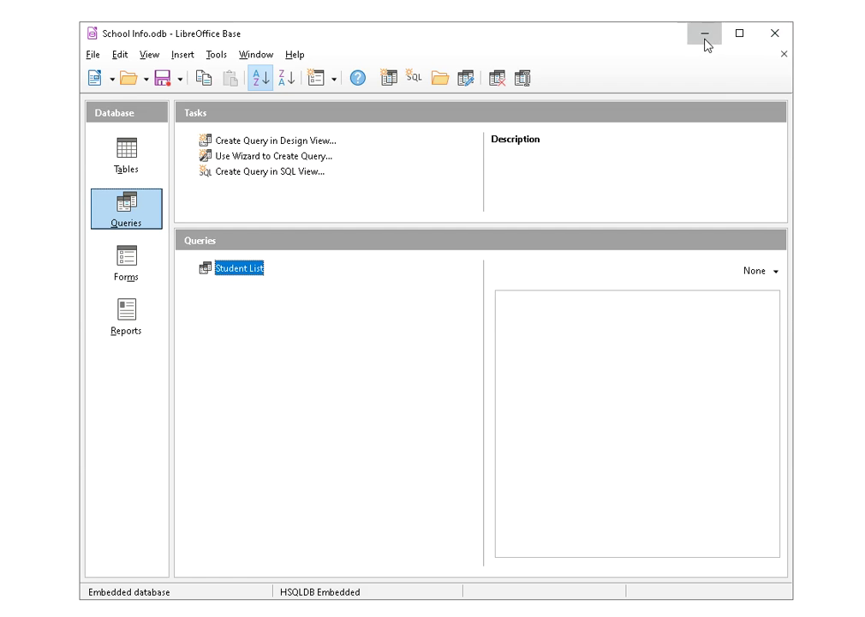